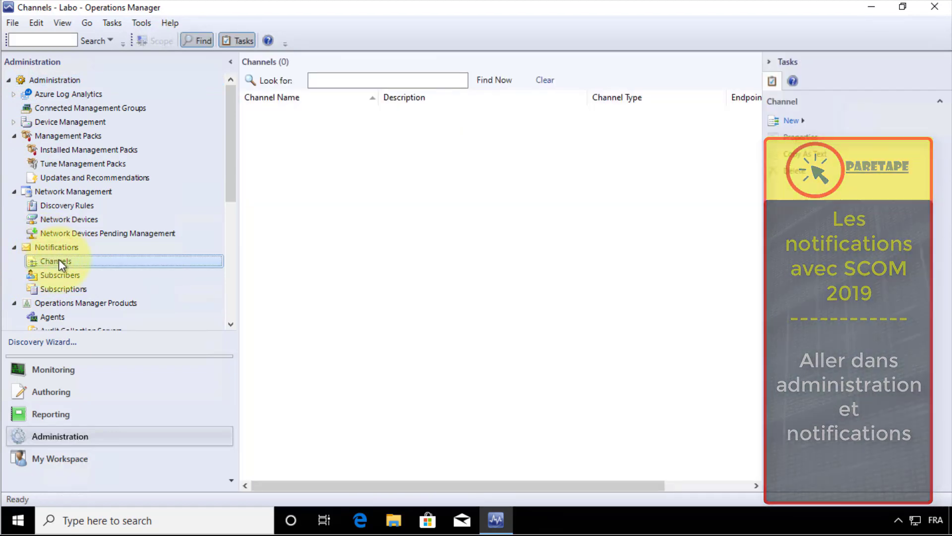
# Create a new E-Mail (SMTP) notification channel named 'Exchange' and advance to its server settings
pyautogui.click(791, 124)
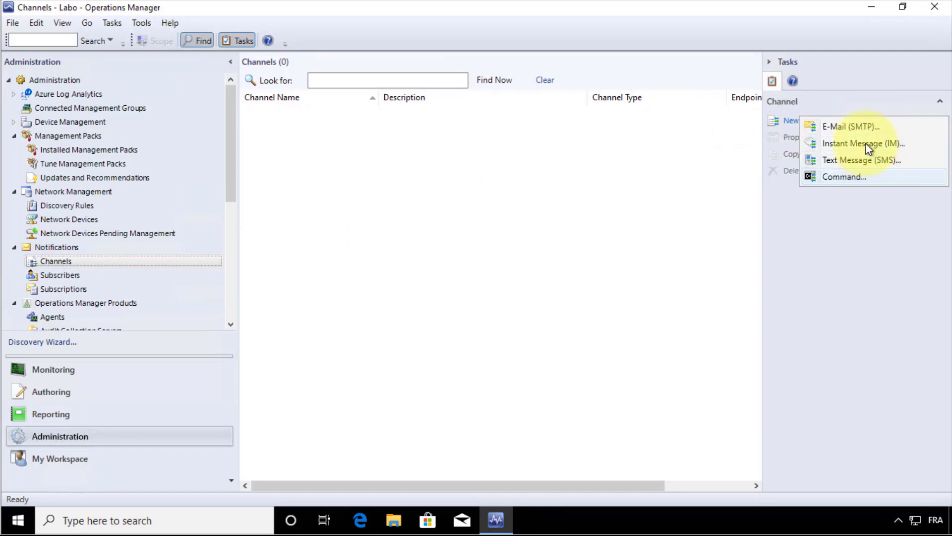
pyautogui.click(861, 127)
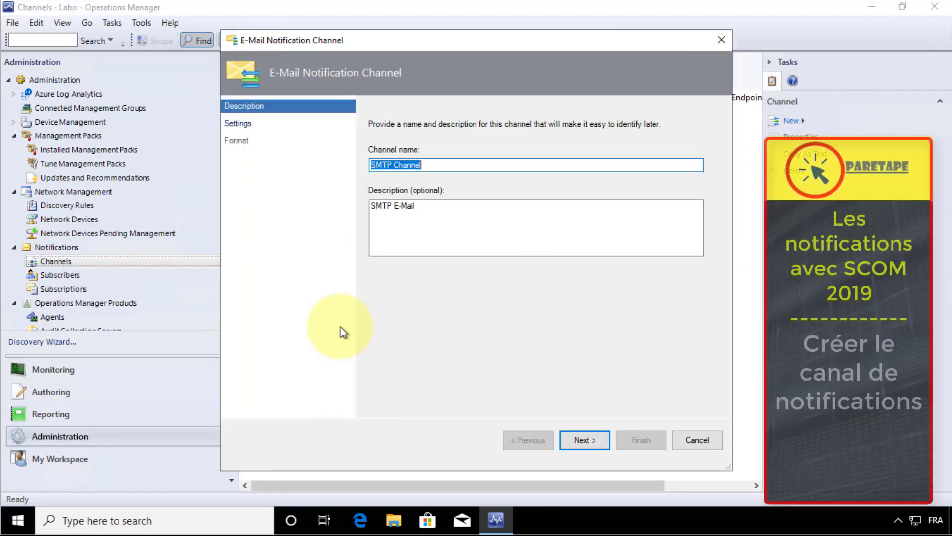
pyautogui.click(452, 163)
pyautogui.moveTo(368, 164); pyautogui.dragTo(353, 164)
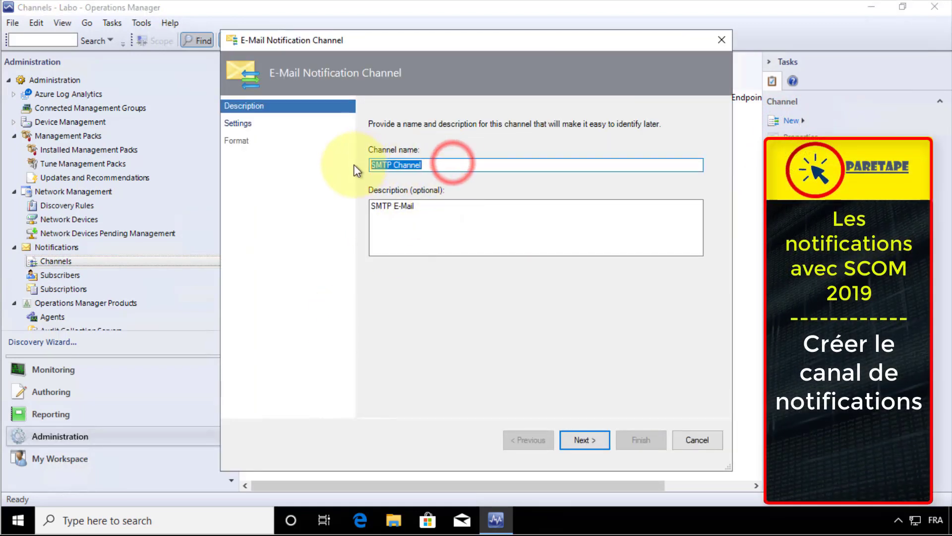
pyautogui.write('Exchange')
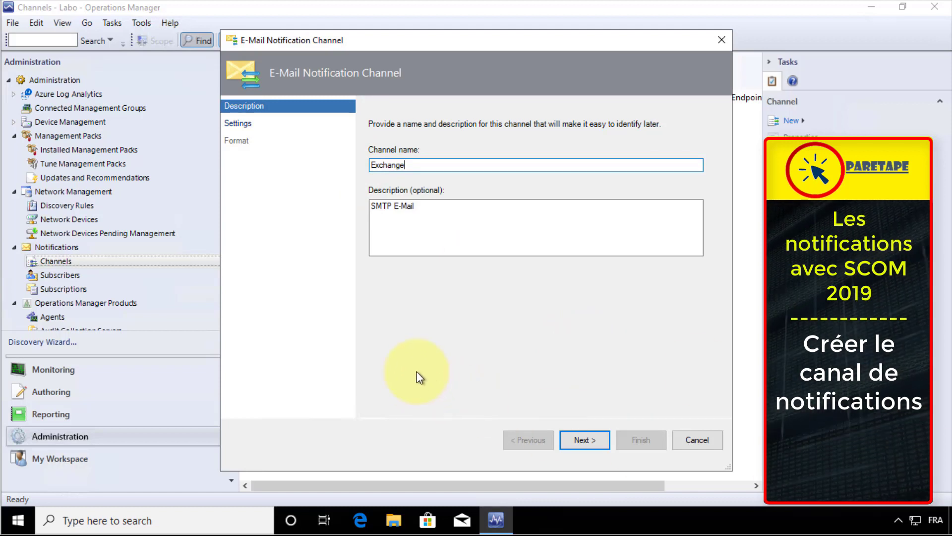
pyautogui.click(591, 440)
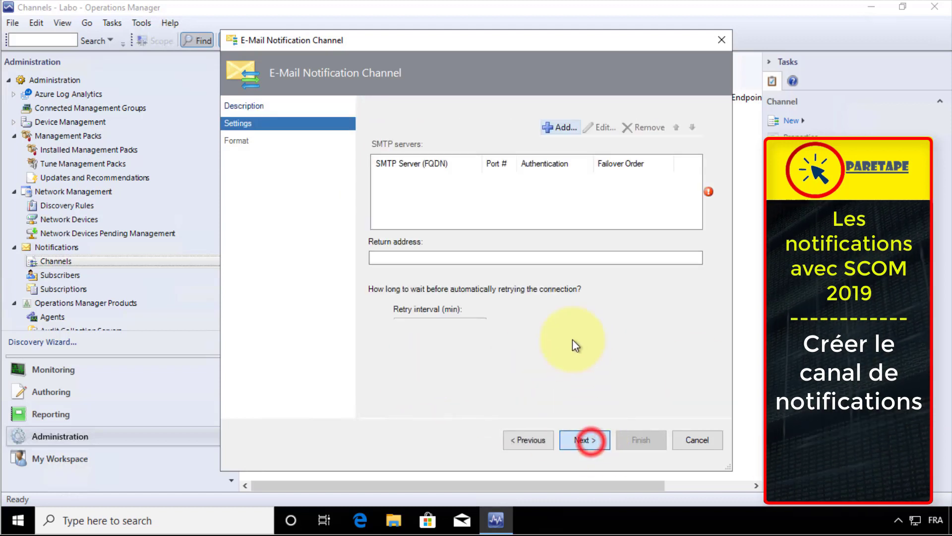
pyautogui.click(399, 256)
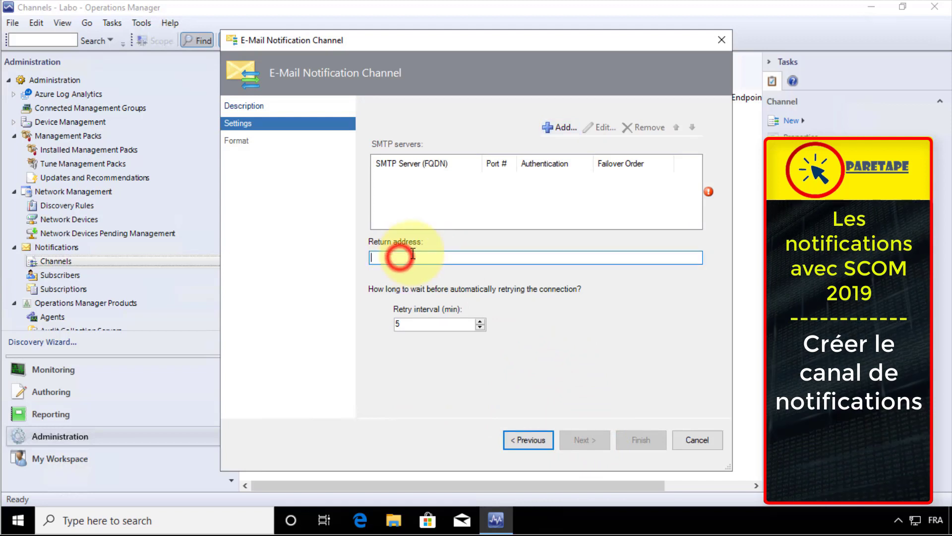
# Add SMTP server 192.168.30.30 on port 25 with Anonymous authentication
pyautogui.click(568, 126)
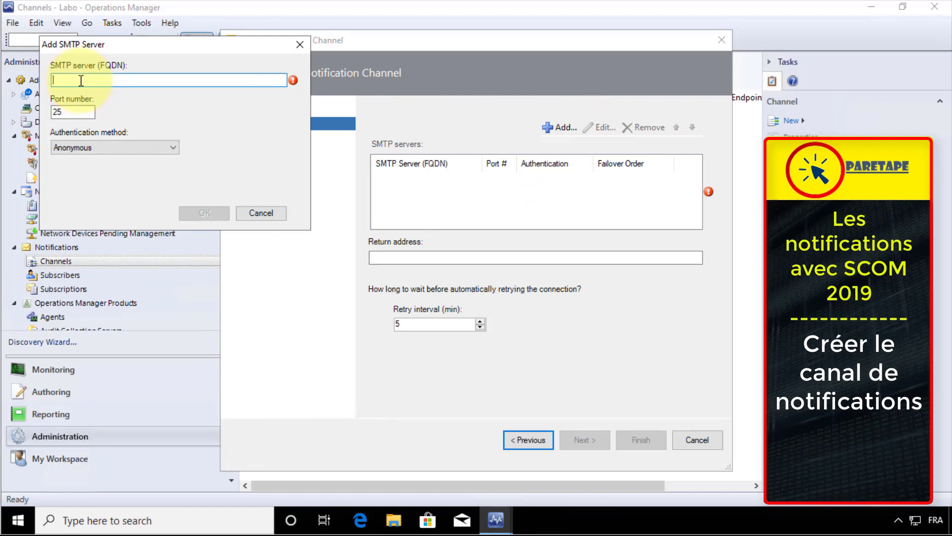
pyautogui.write('192.168')
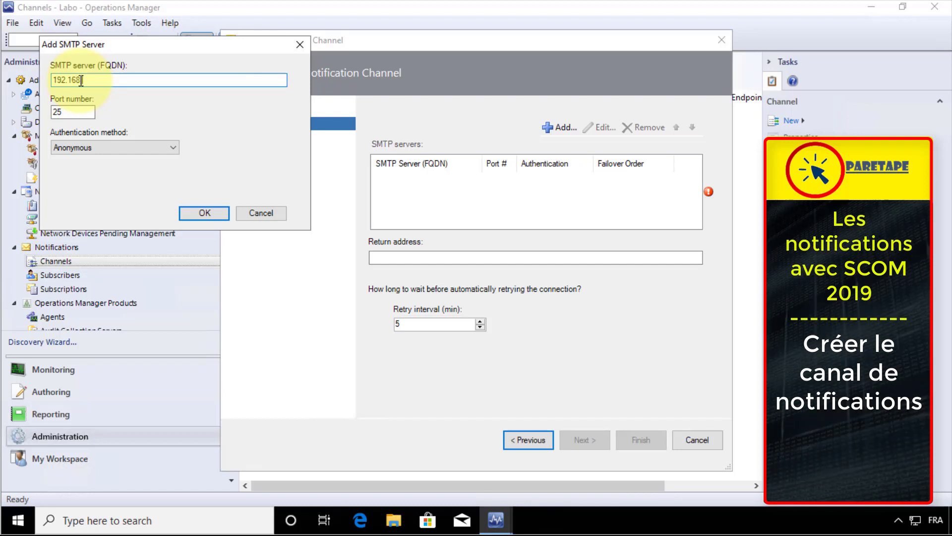
pyautogui.write('.30.3')
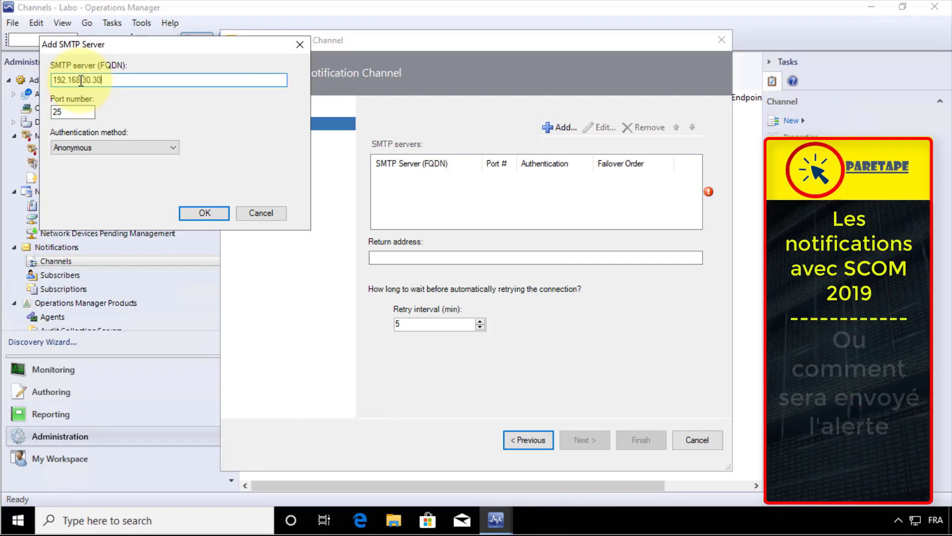
pyautogui.write('0')
pyautogui.click(105, 148)
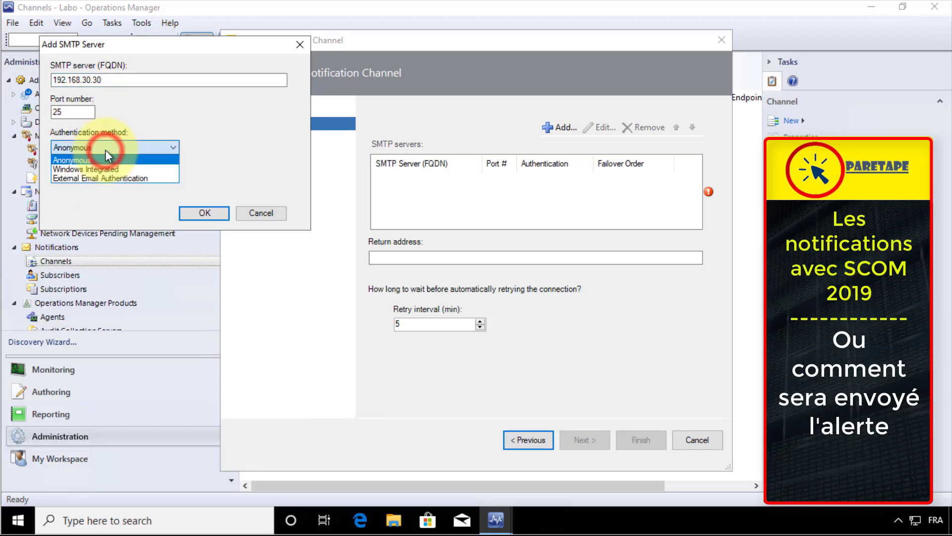
pyautogui.click(173, 119)
pyautogui.click(205, 213)
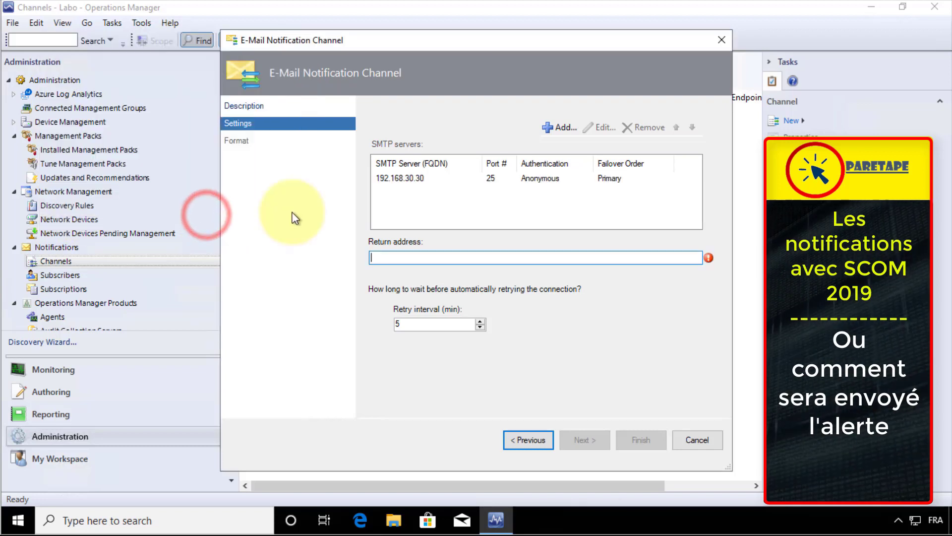
# Enter the channel's return e-mail address and continue to the format page
pyautogui.click(395, 257)
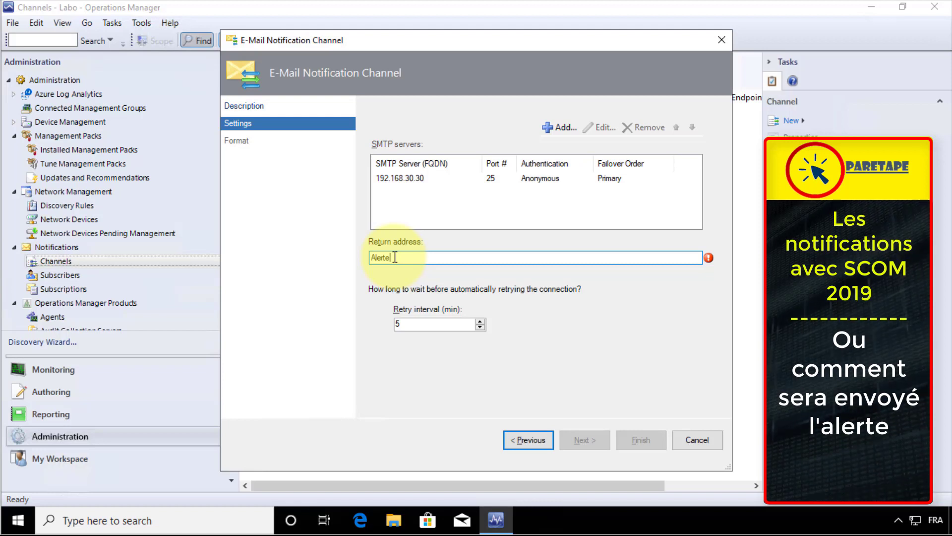
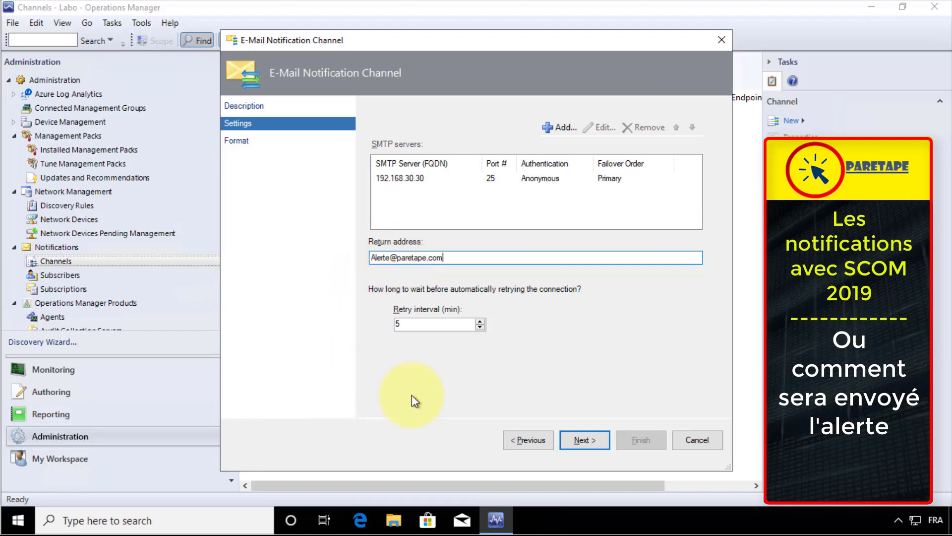
pyautogui.click(583, 441)
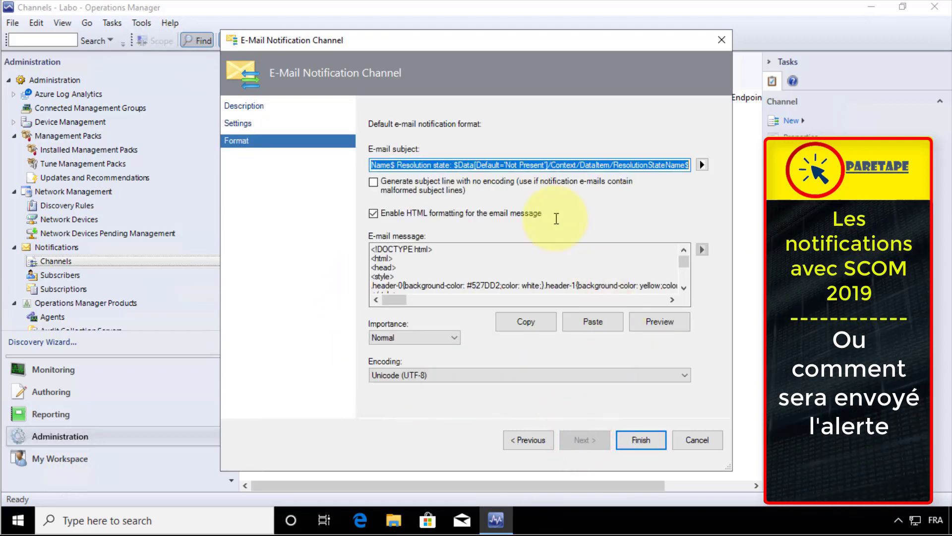
# Keep the default subject and message, save the Exchange channel, and show the Subscribers list
pyautogui.click(440, 164)
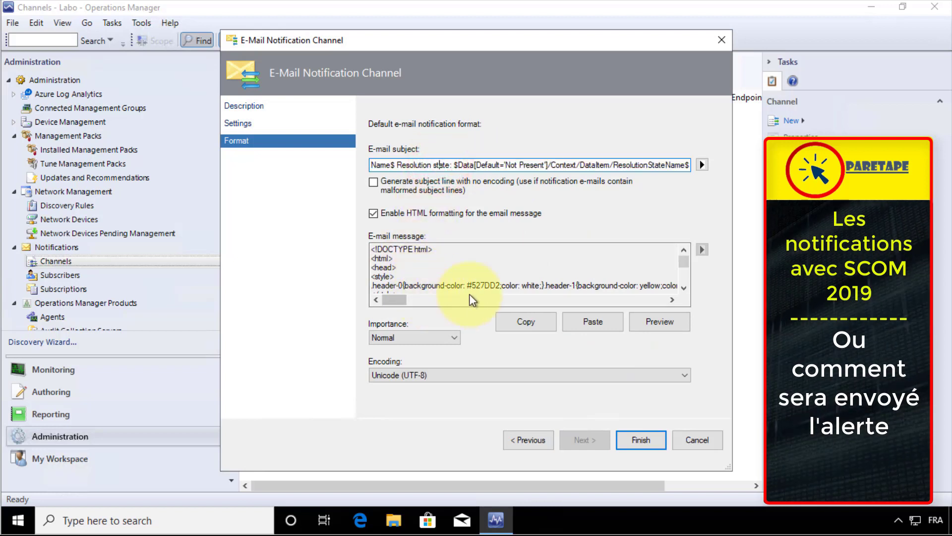
pyautogui.click(686, 258)
pyautogui.moveTo(685, 259); pyautogui.dragTo(684, 278)
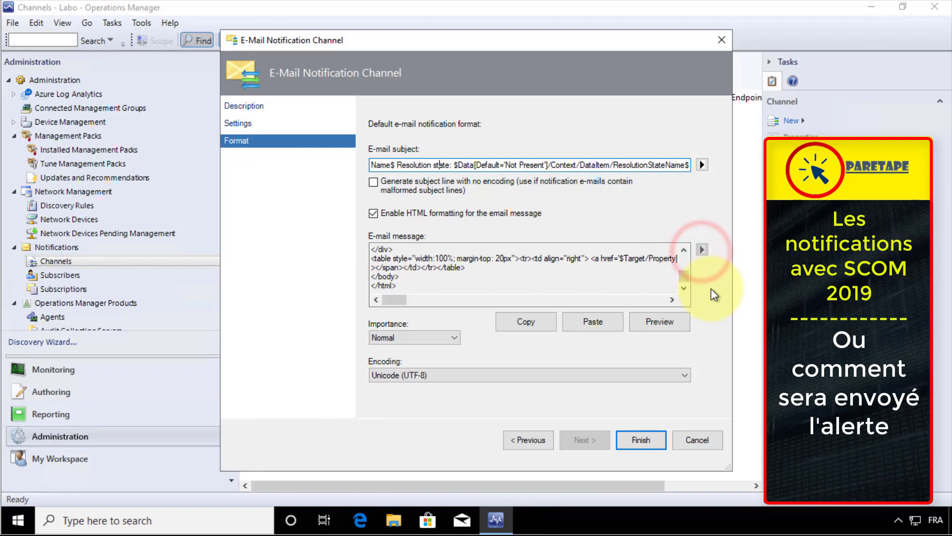
pyautogui.click(639, 442)
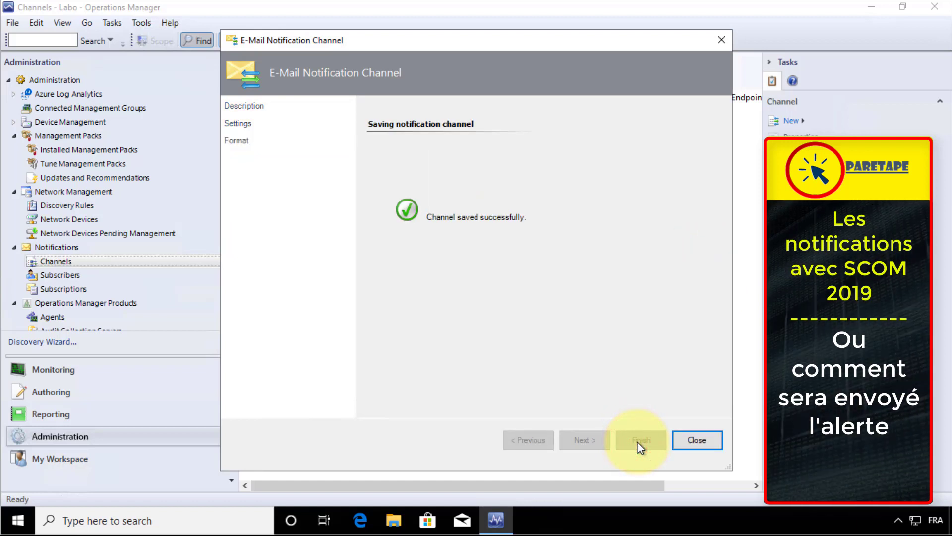
pyautogui.click(694, 440)
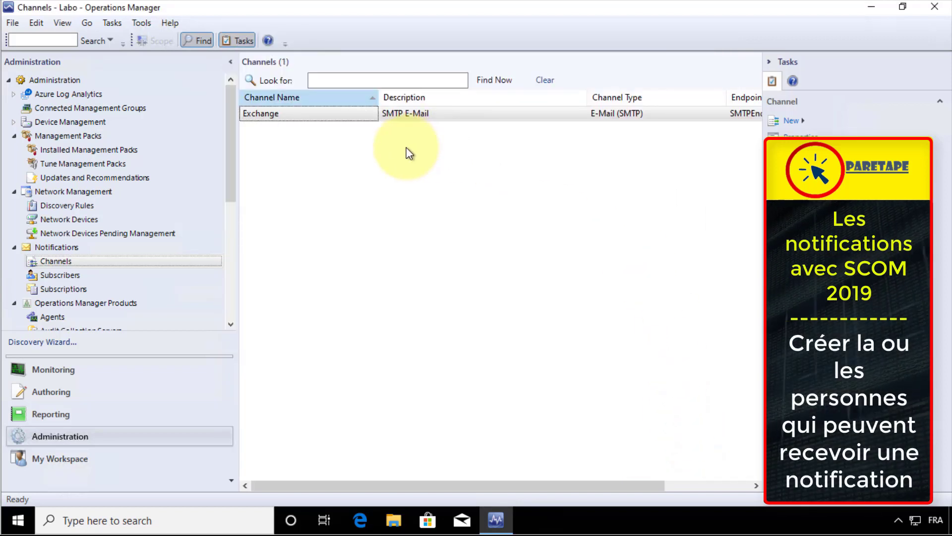
pyautogui.click(67, 276)
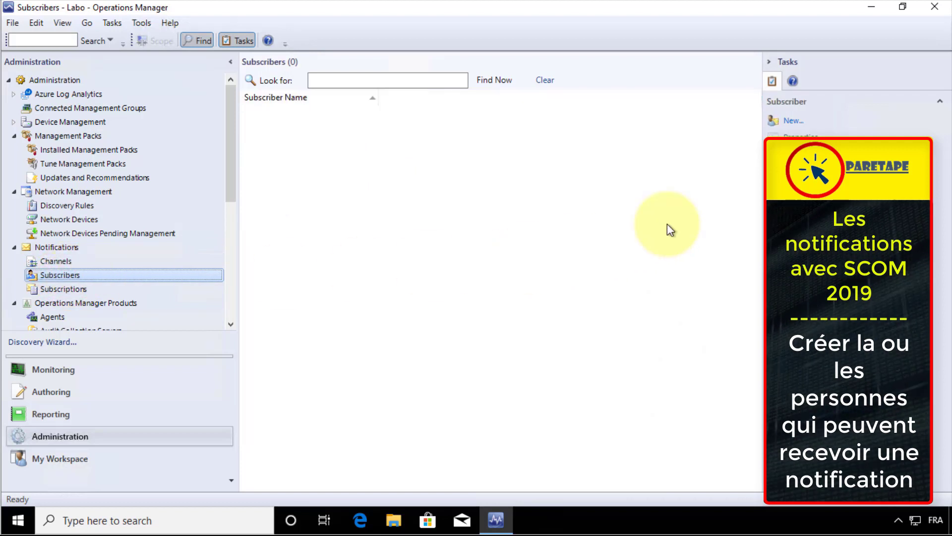
# Create a new subscriber with the recipient's name, keeping Always send notifications, and begin adding an address
pyautogui.click(788, 121)
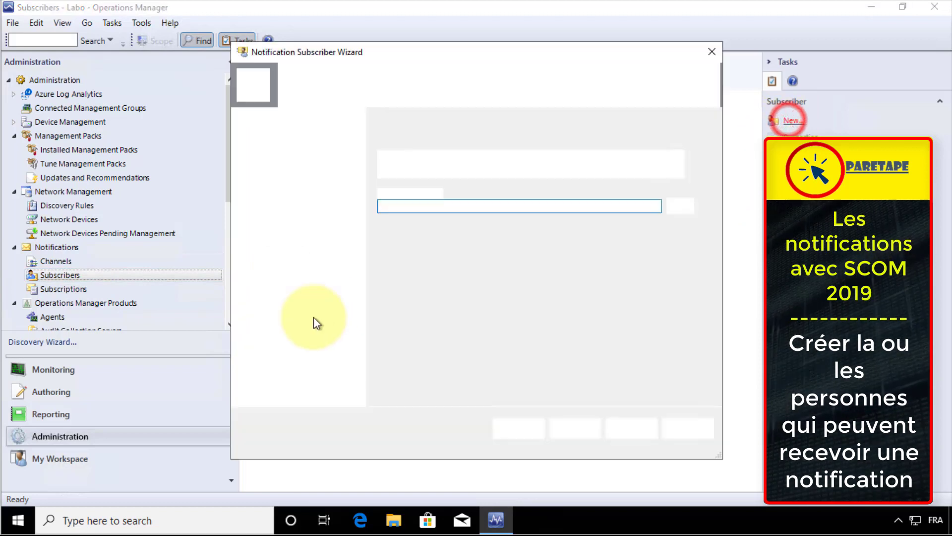
pyautogui.click(465, 206)
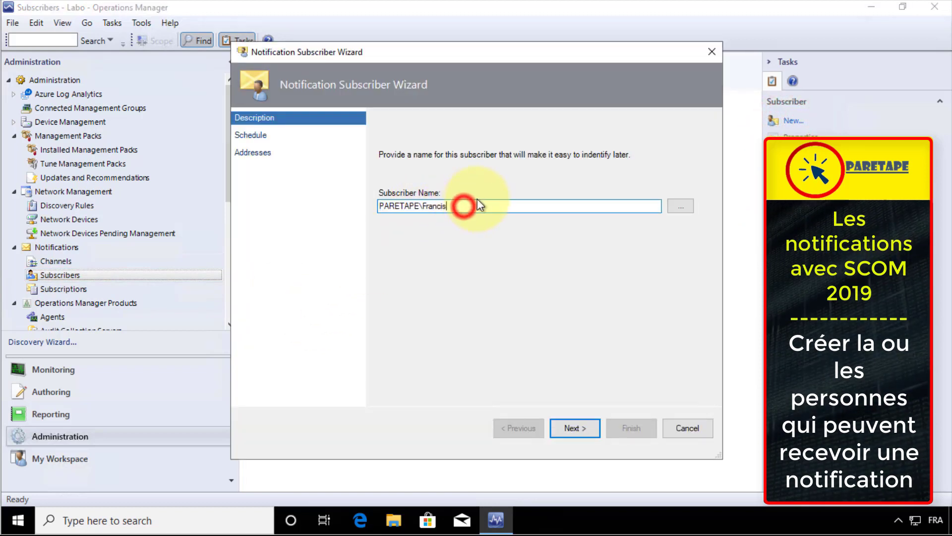
pyautogui.click(449, 208)
pyautogui.moveTo(439, 209); pyautogui.dragTo(347, 207)
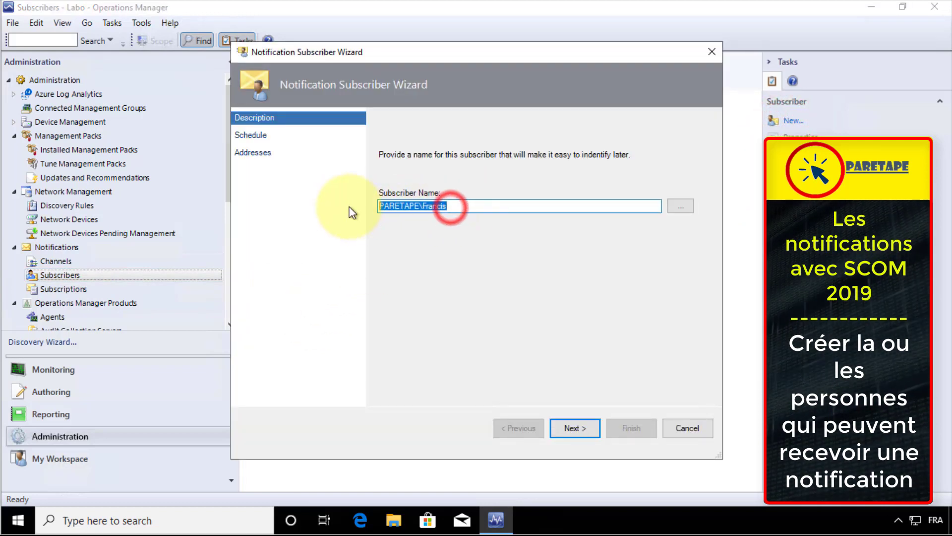
pyautogui.write('Francis')
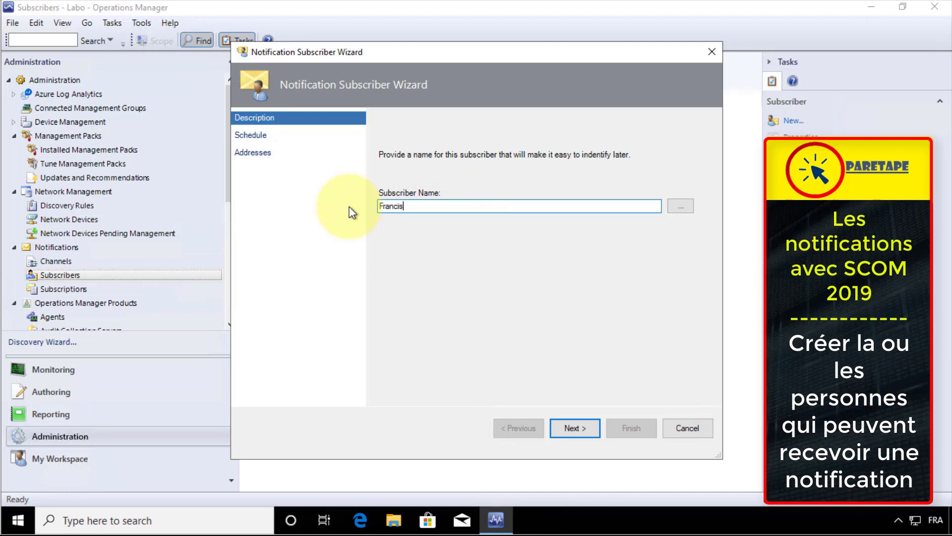
pyautogui.click(575, 427)
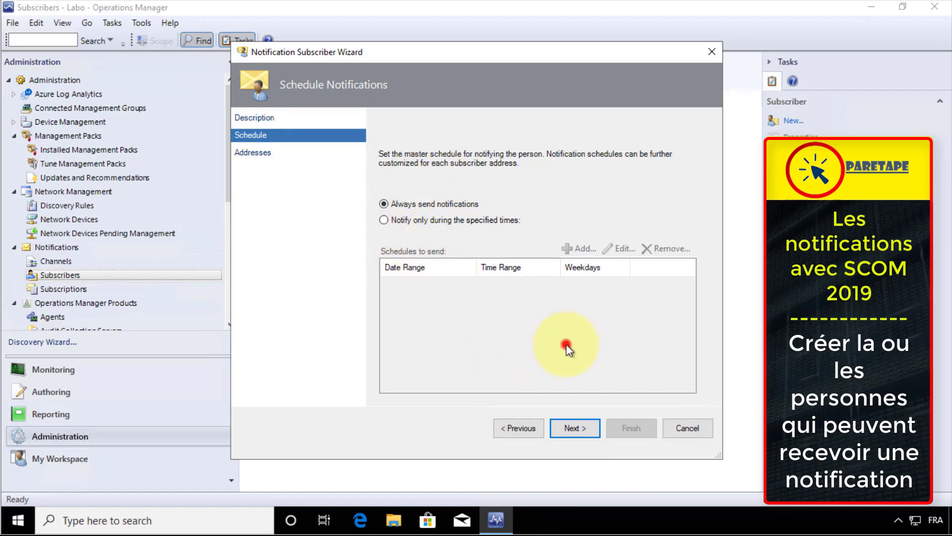
pyautogui.click(582, 428)
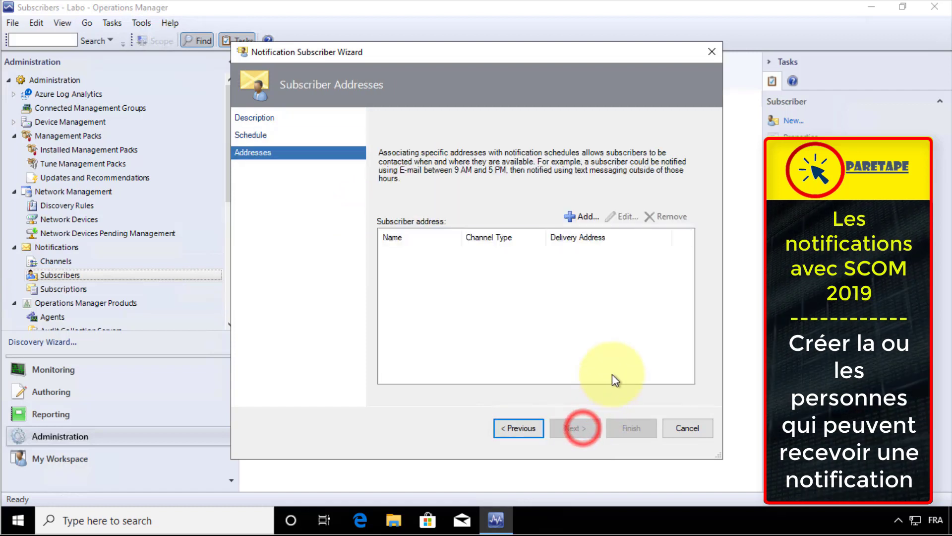
pyautogui.click(584, 216)
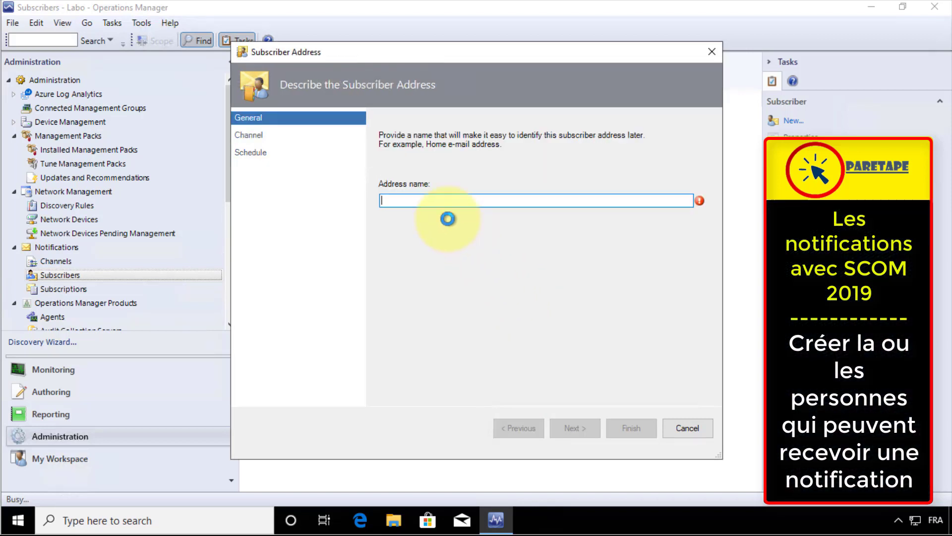
# Add an always-notified E-Mail (SMTP) delivery address for the subscriber
pyautogui.click(436, 202)
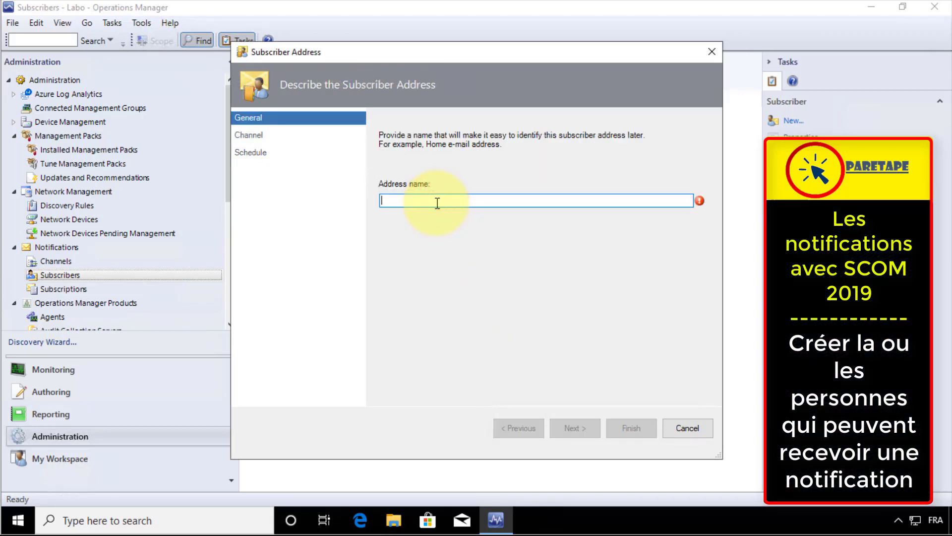
pyautogui.write('Francis Job')
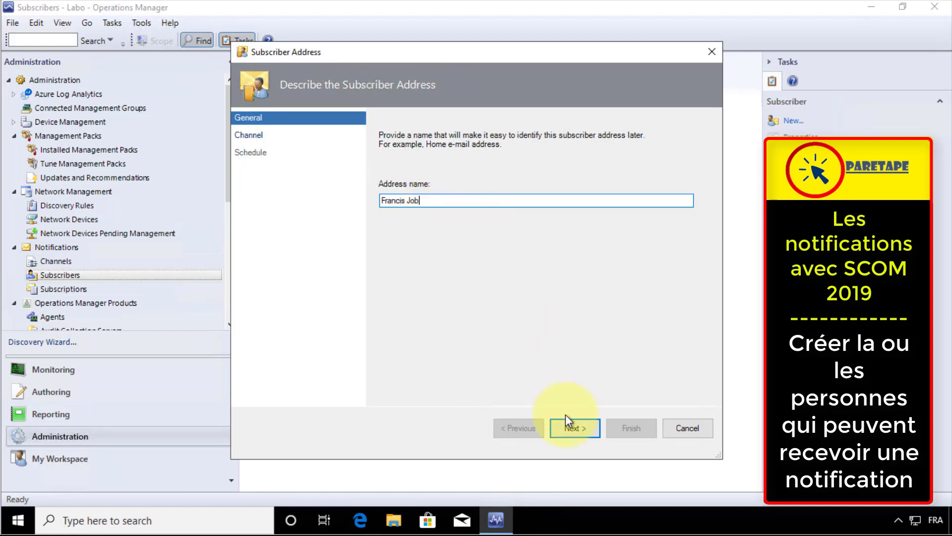
pyautogui.click(574, 427)
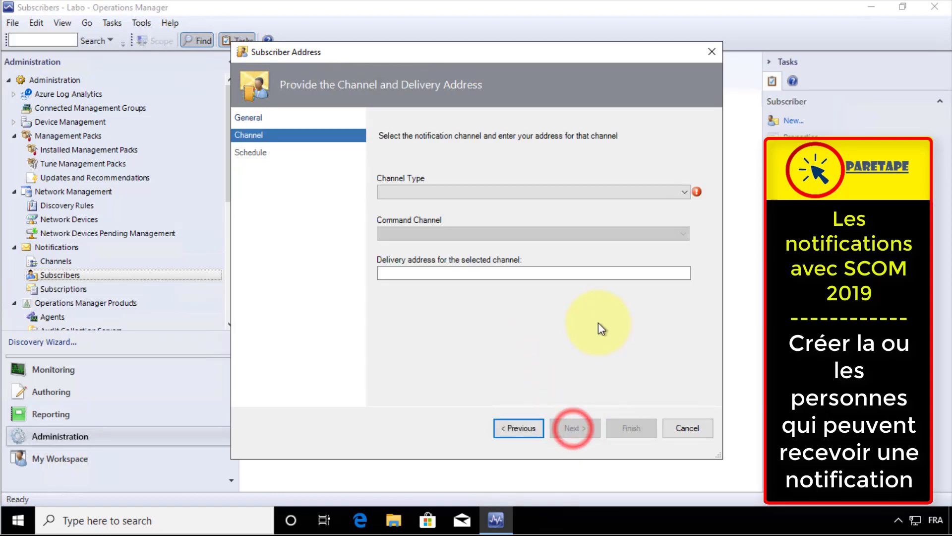
pyautogui.click(685, 191)
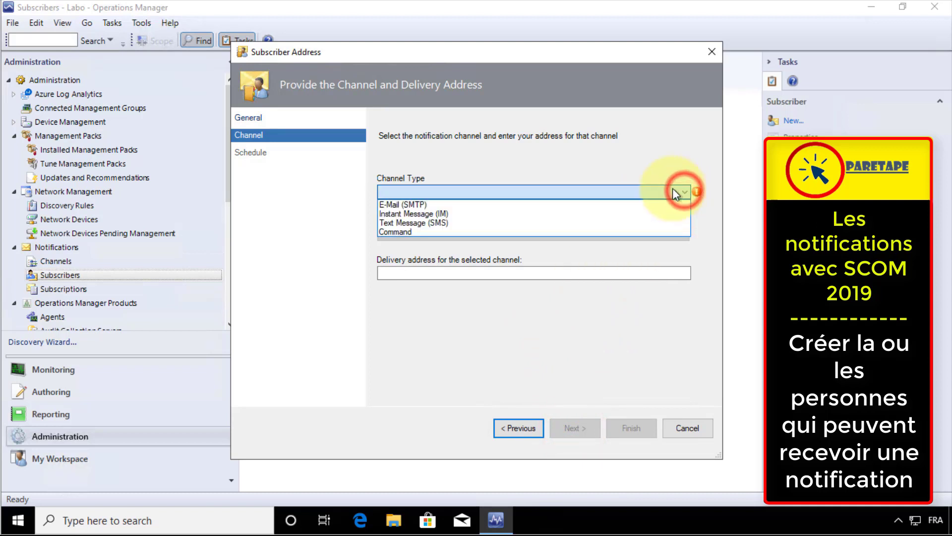
pyautogui.click(442, 203)
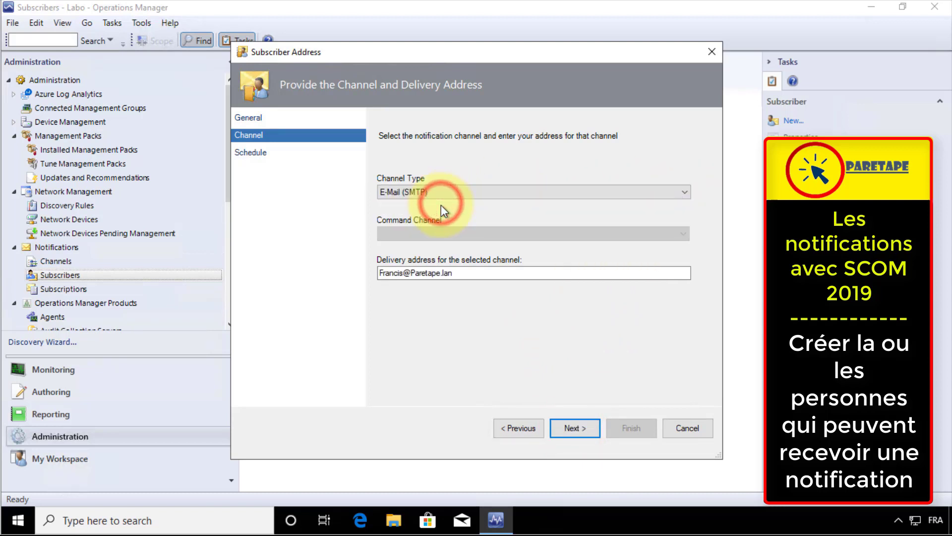
pyautogui.click(468, 272)
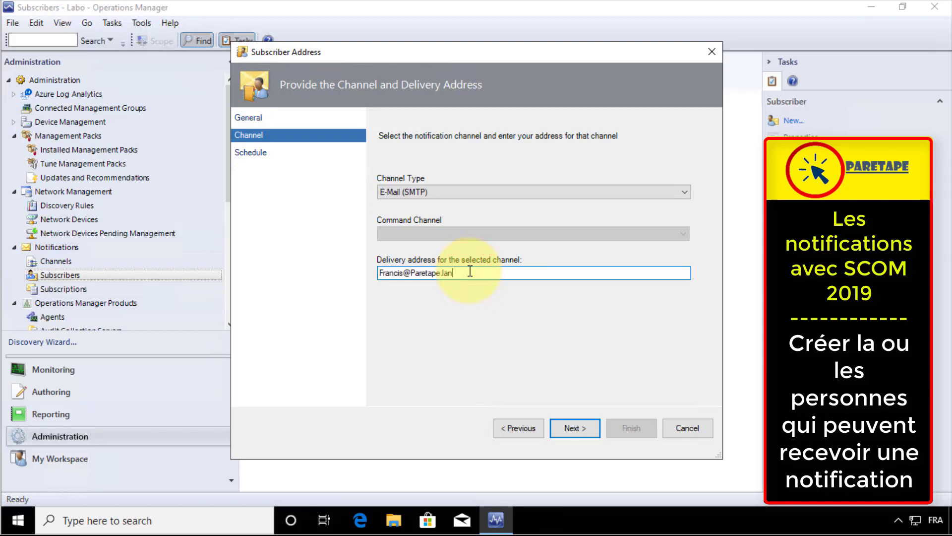
pyautogui.click(582, 430)
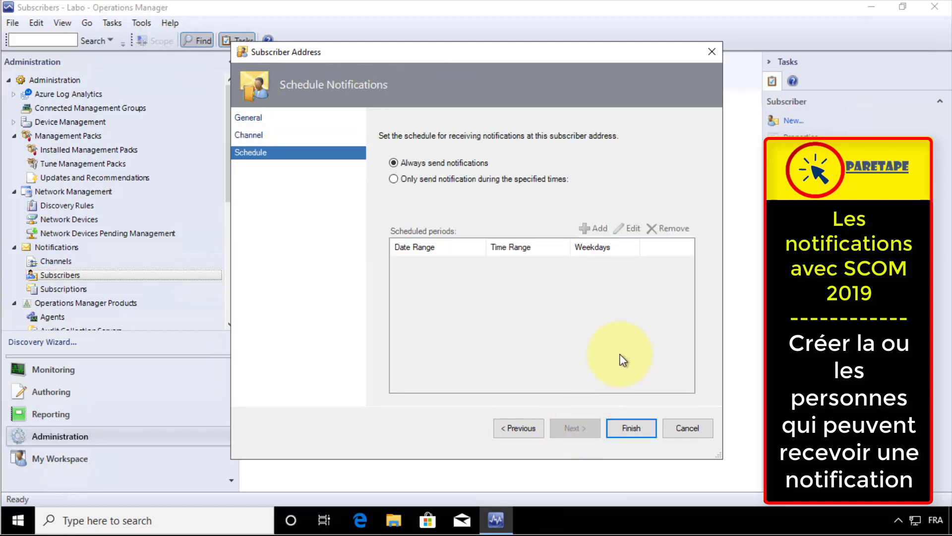
pyautogui.click(630, 429)
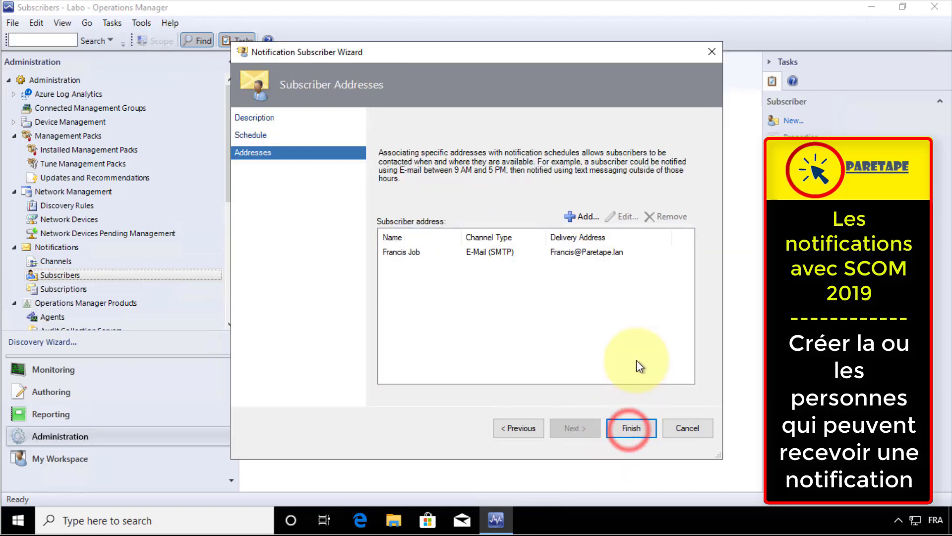
pyautogui.click(583, 216)
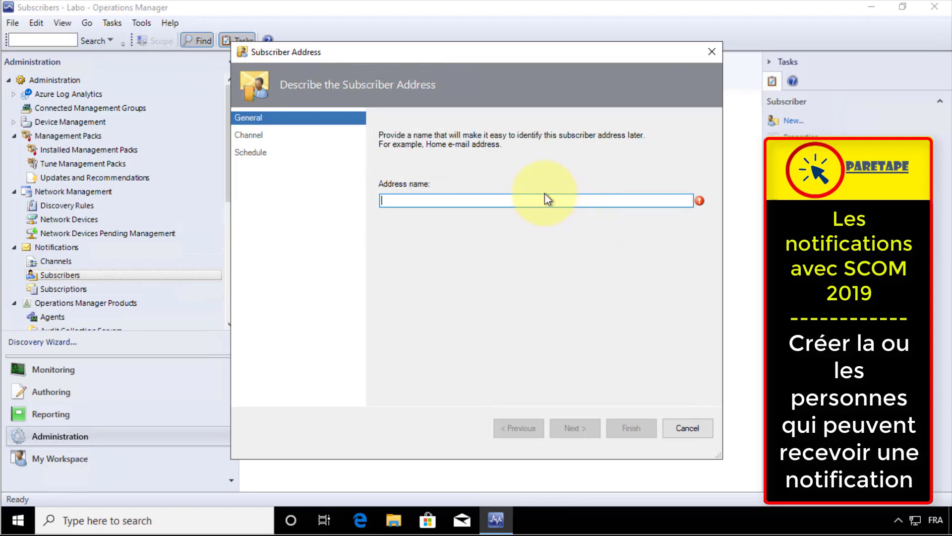
# Name a second E-Mail (SMTP) address and change its delivery domain to .com
pyautogui.write('Francis Perso')
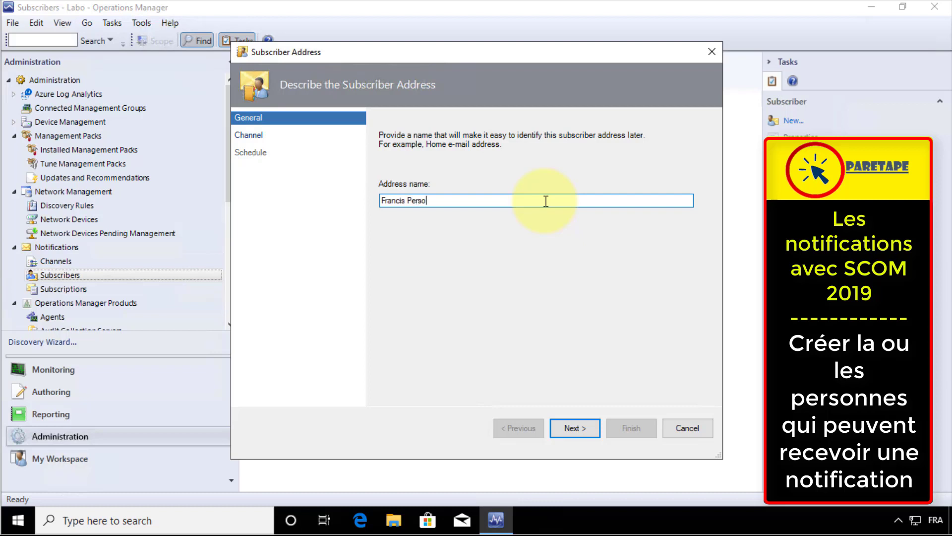
pyautogui.click(579, 428)
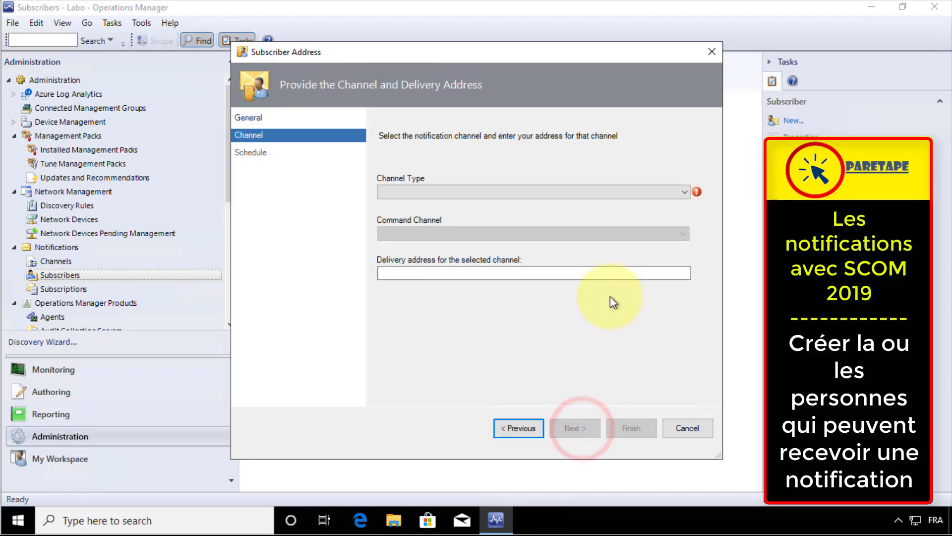
pyautogui.click(685, 191)
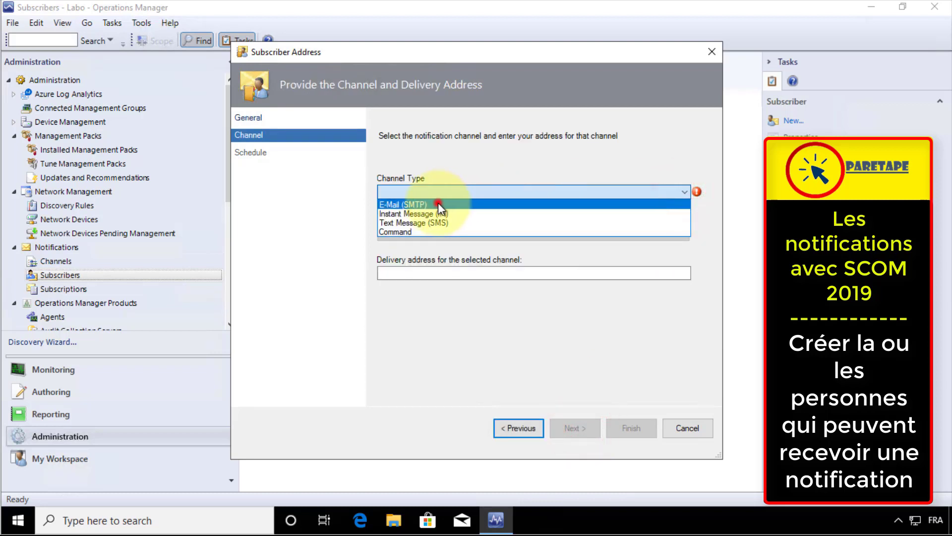
pyautogui.click(438, 203)
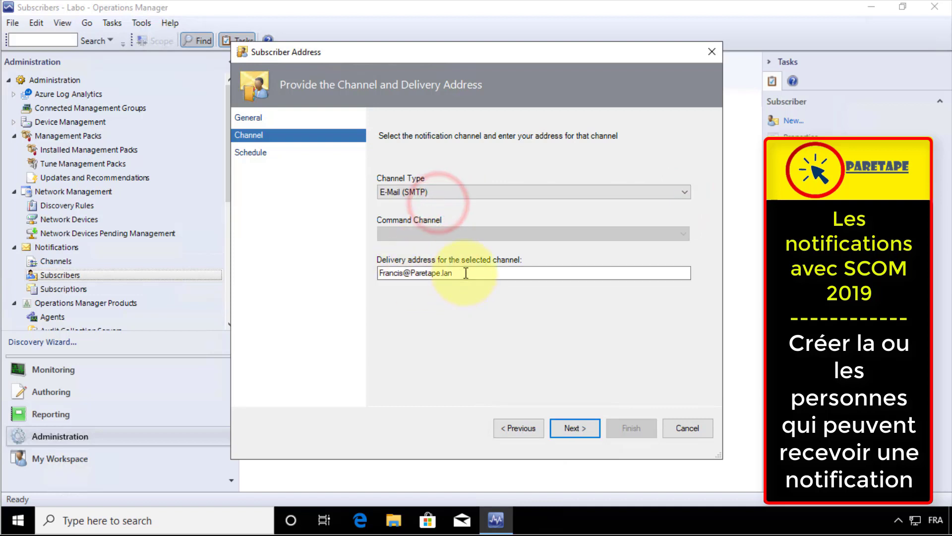
pyautogui.click(466, 272)
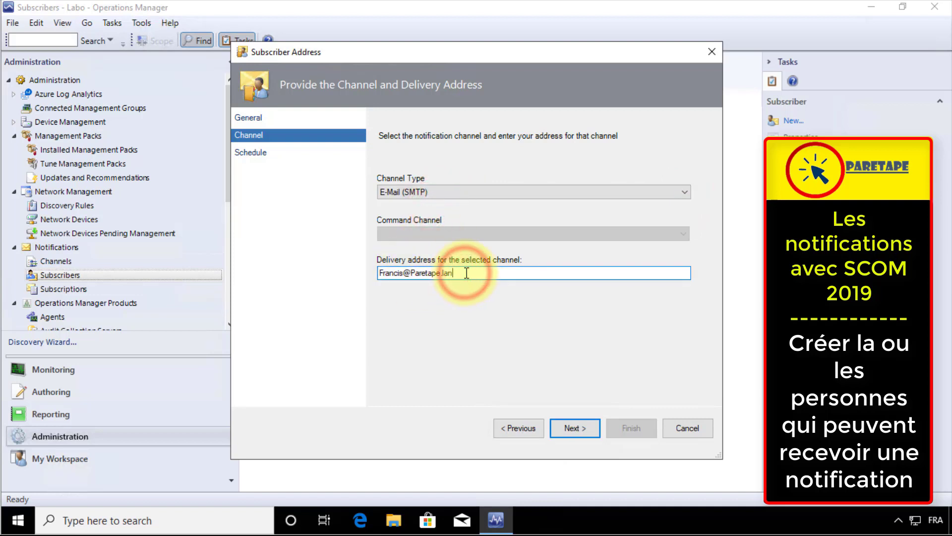
pyautogui.press('BackSpace')
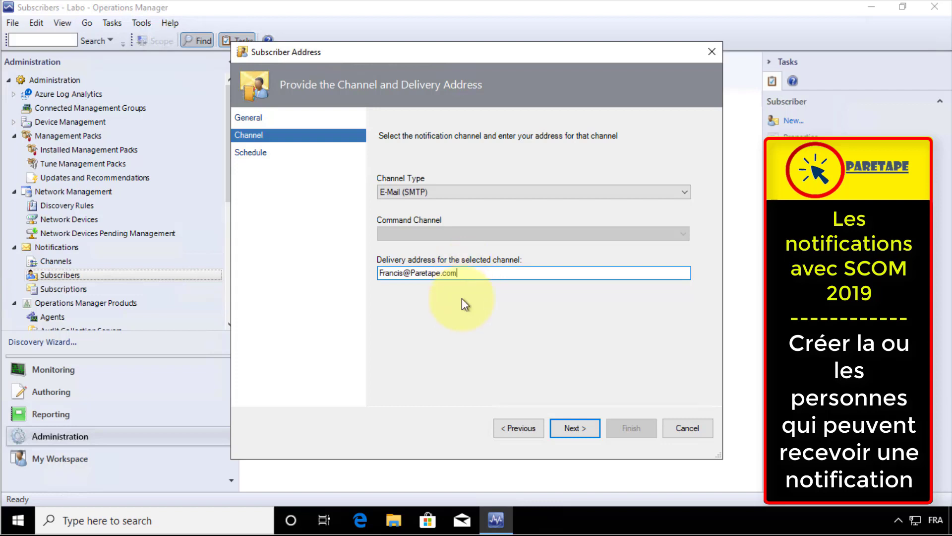
pyautogui.click(589, 431)
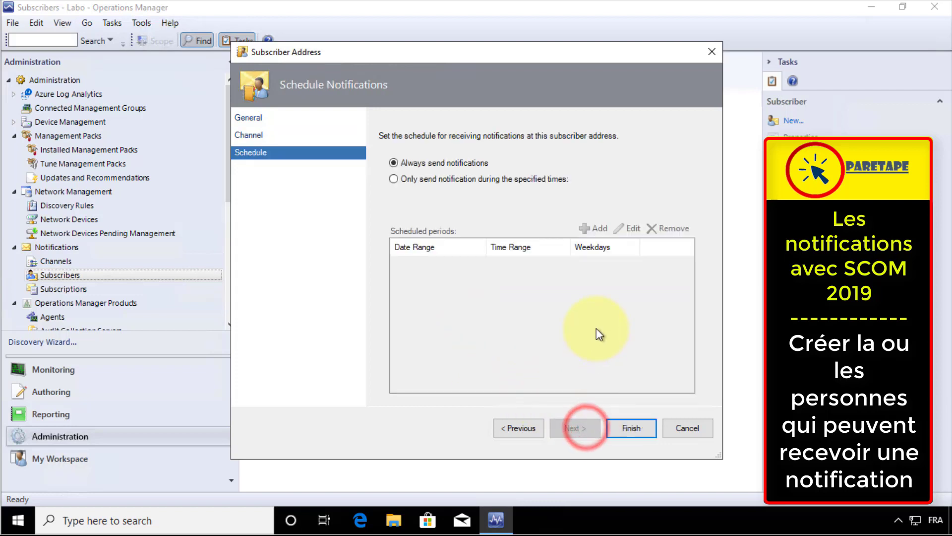
# Send only at specified times, adding an all-day Saturday and Sunday period
pyautogui.click(425, 180)
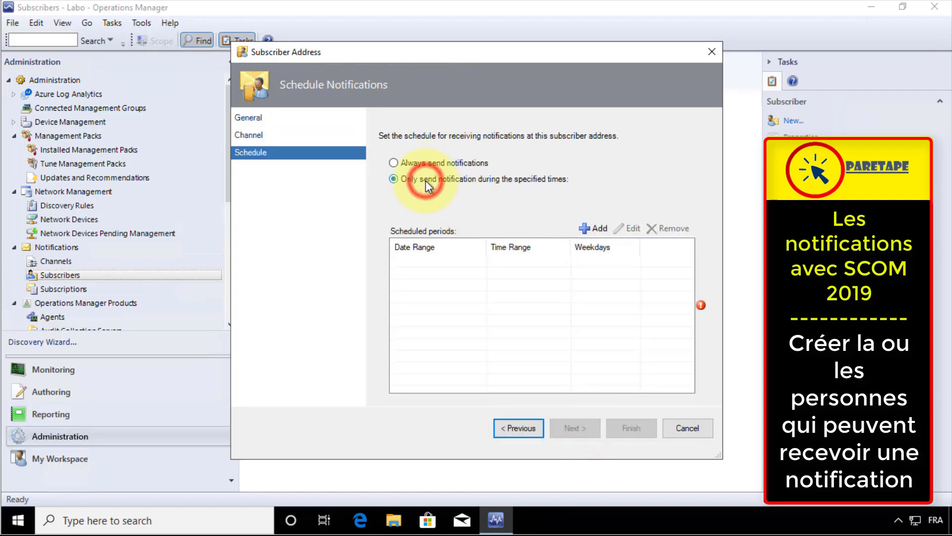
pyautogui.click(590, 230)
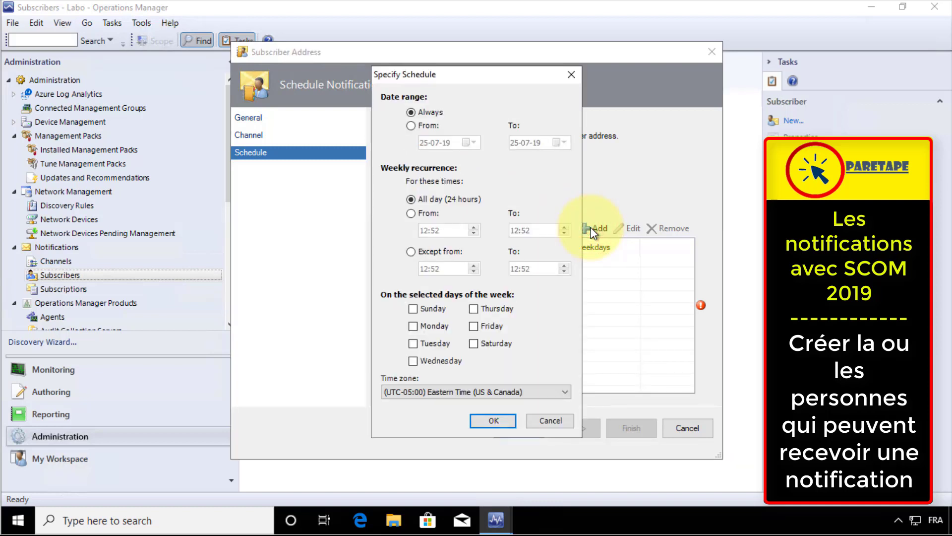
pyautogui.click(413, 309)
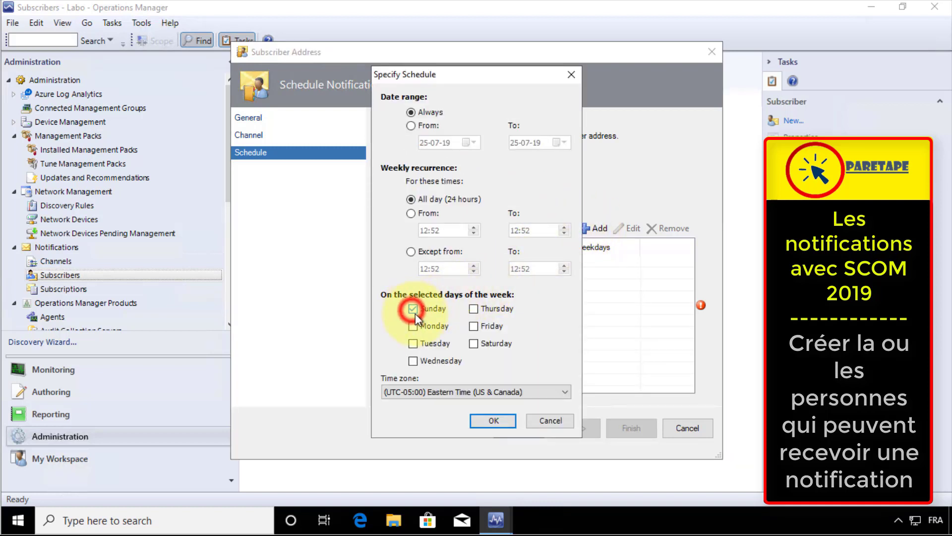
pyautogui.click(473, 343)
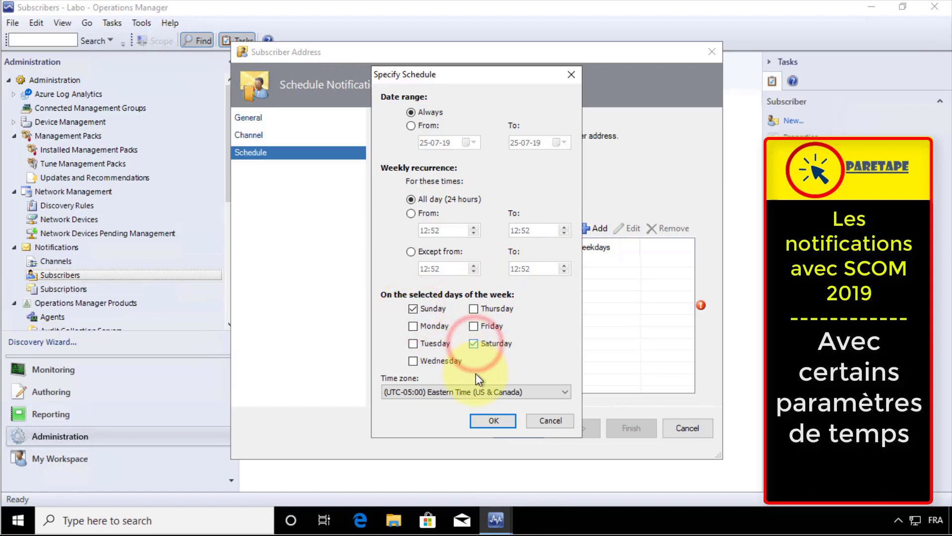
pyautogui.click(493, 420)
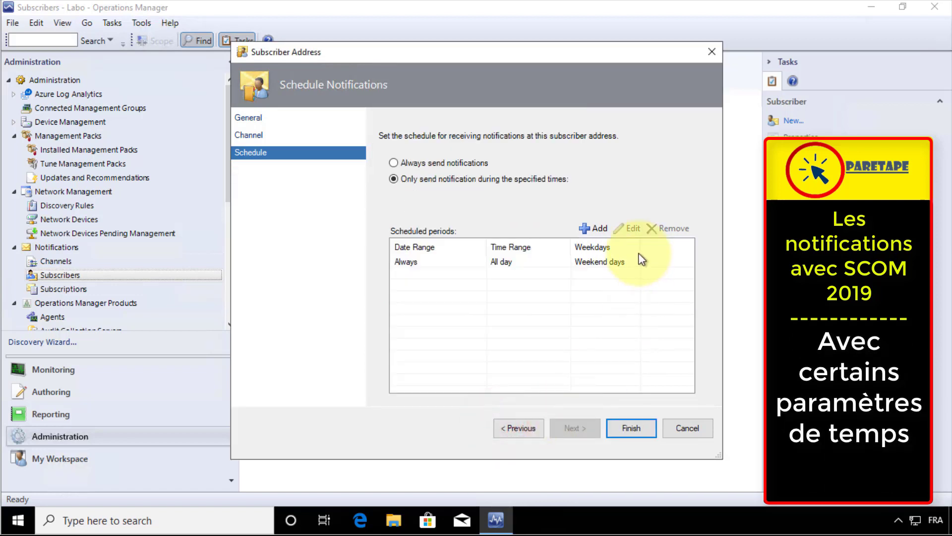
# Add a 7:00–9:52 period for Monday, Tuesday and Wednesday
pyautogui.click(598, 228)
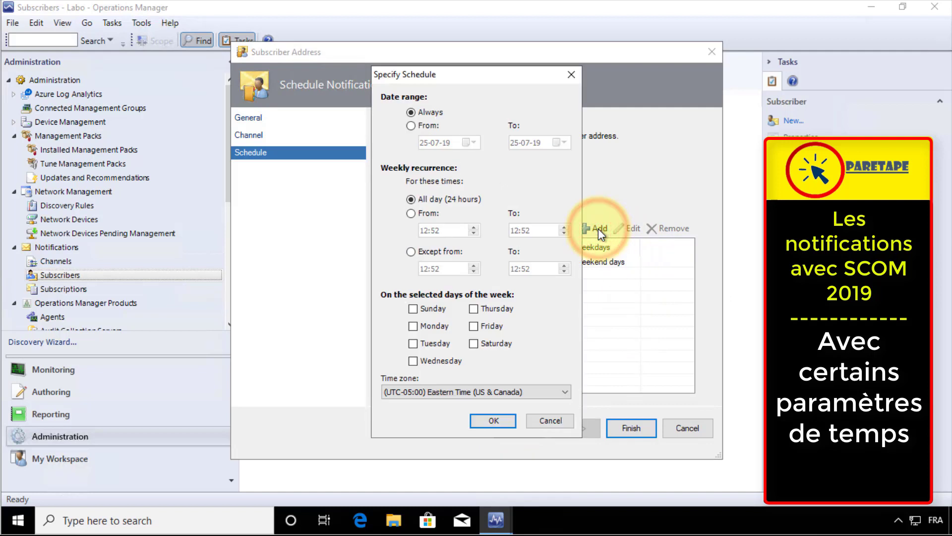
pyautogui.click(410, 215)
pyautogui.click(448, 231)
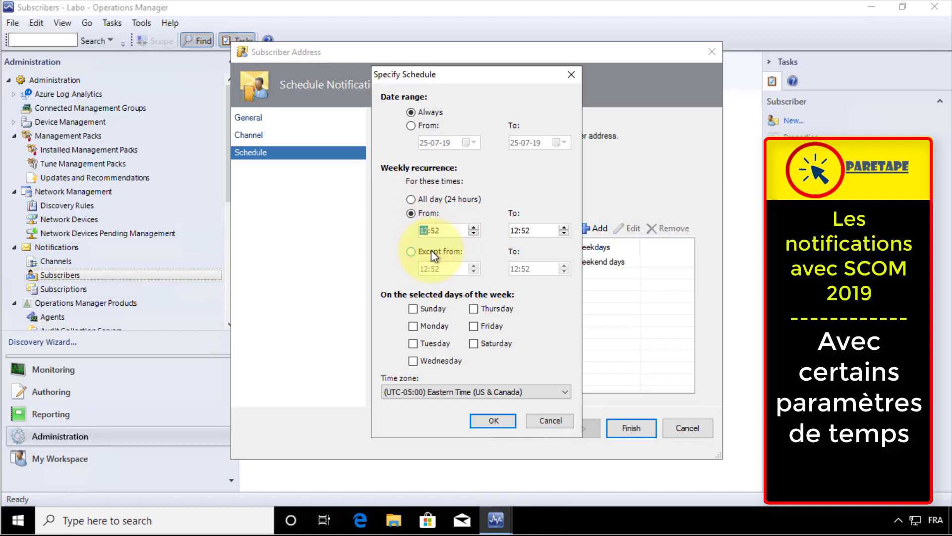
pyautogui.click(473, 226)
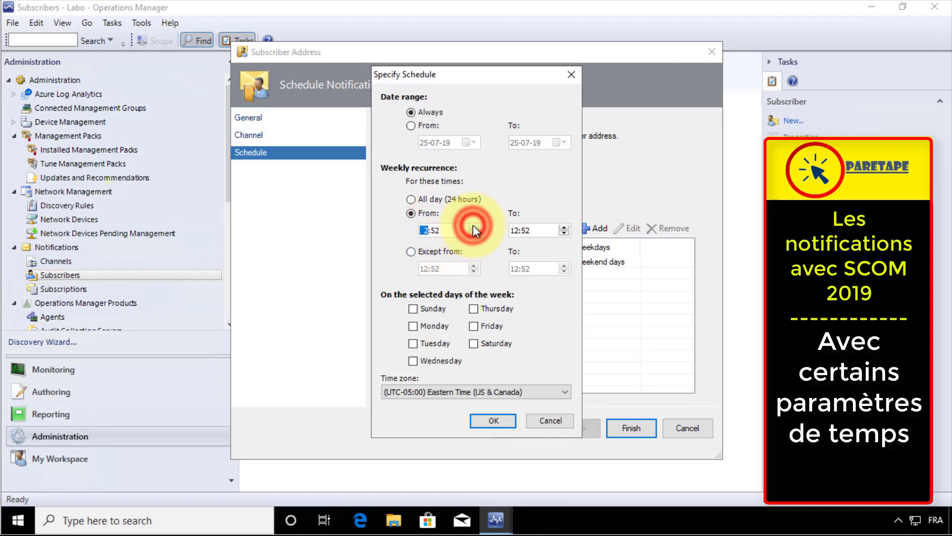
pyautogui.click(473, 233)
pyautogui.click(473, 233)
pyautogui.click(473, 233)
pyautogui.click(473, 233)
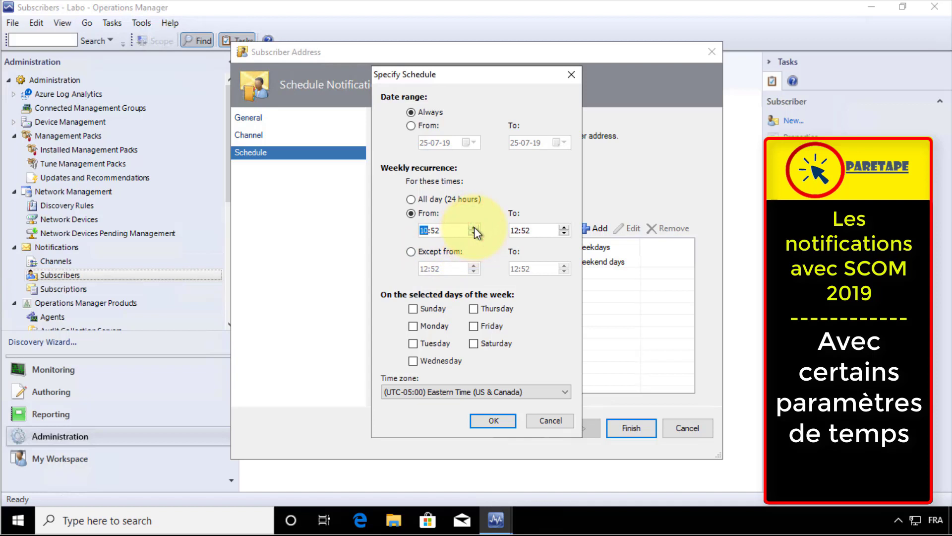
pyautogui.click(474, 236)
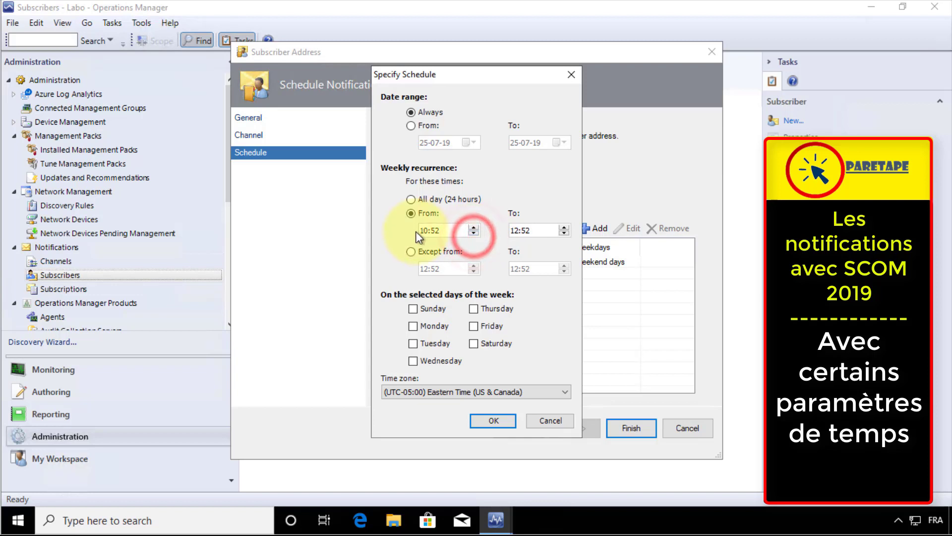
pyautogui.click(423, 230)
pyautogui.click(473, 234)
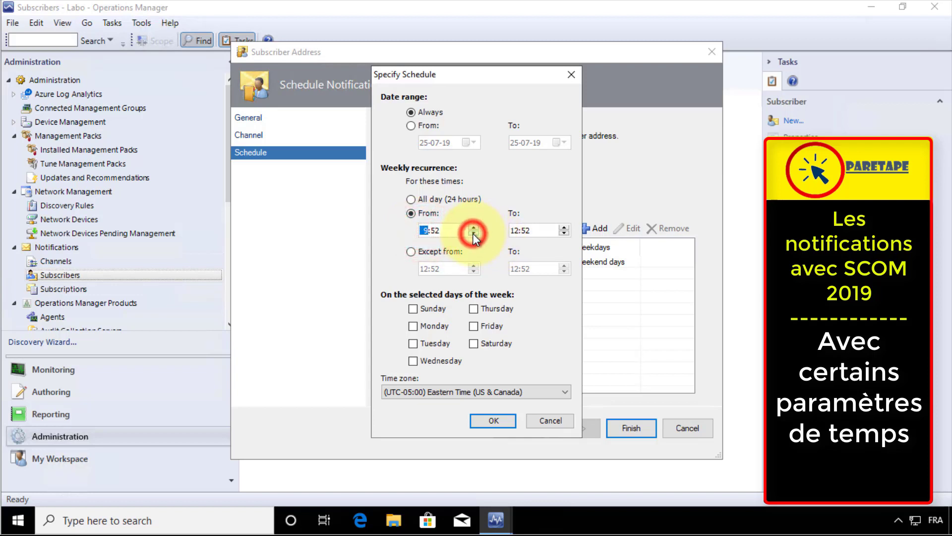
pyautogui.click(473, 234)
pyautogui.click(473, 233)
pyautogui.click(446, 231)
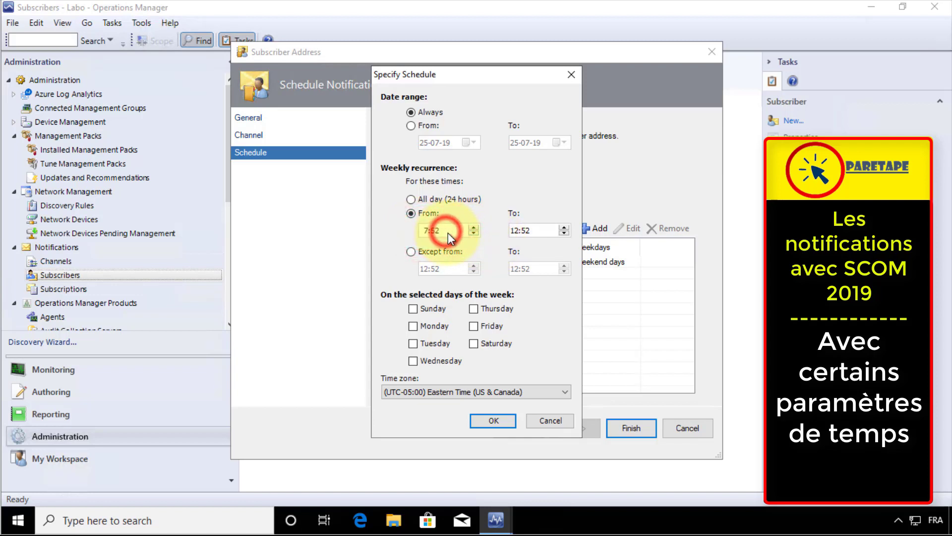
pyautogui.click(436, 230)
pyautogui.click(434, 231)
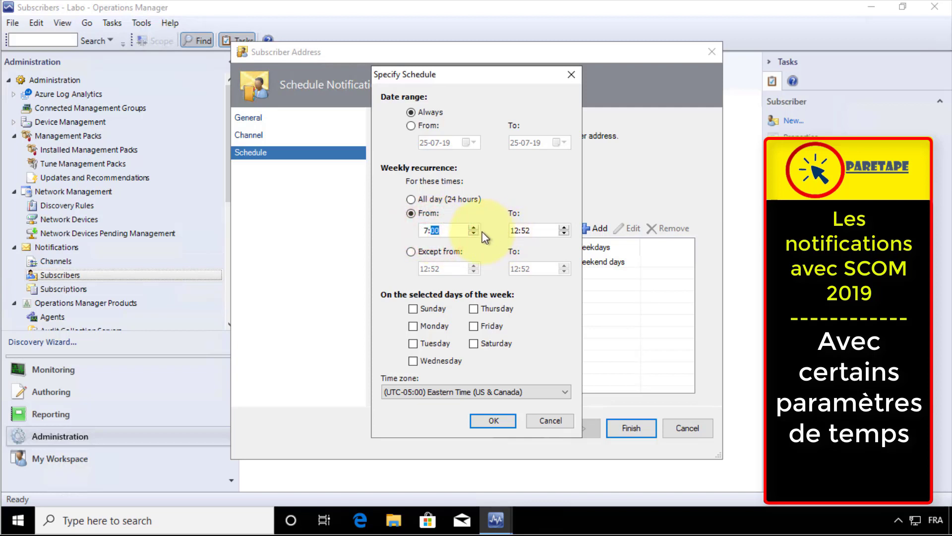
pyautogui.click(514, 231)
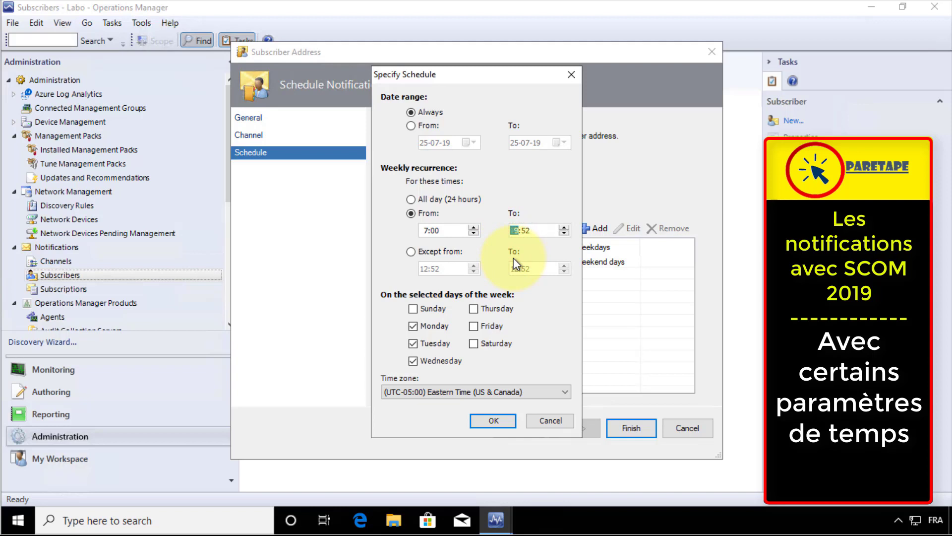
pyautogui.click(488, 420)
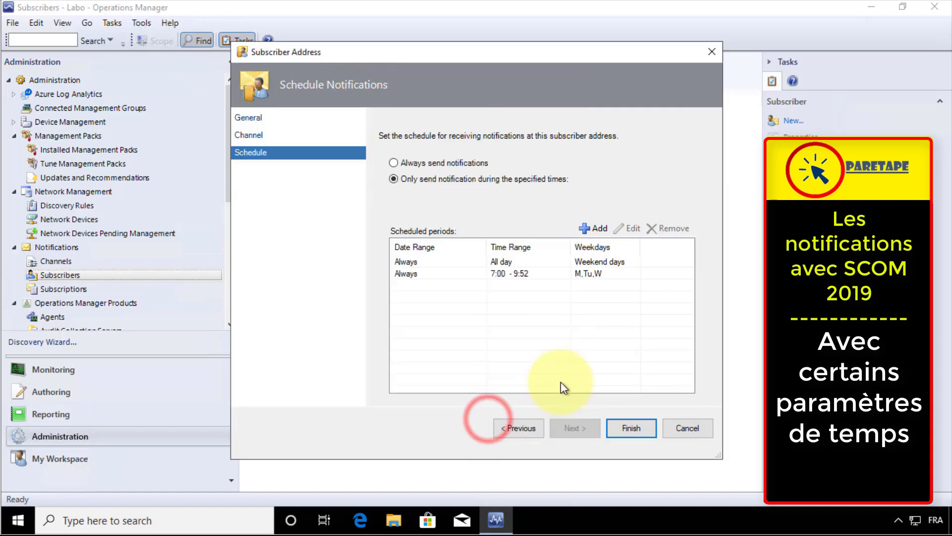
# Finish the second address, save the subscriber, and close the wizard
pyautogui.click(628, 428)
pyautogui.click(628, 428)
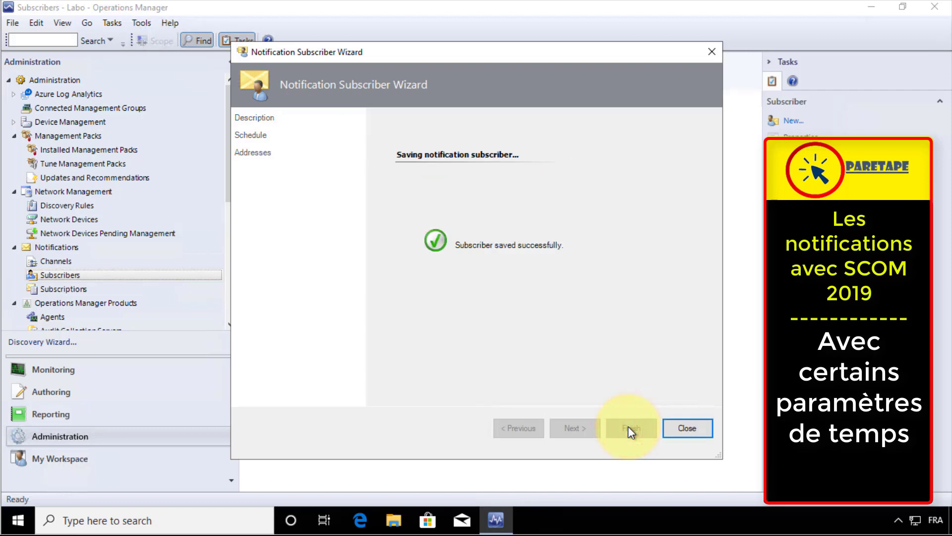
pyautogui.click(687, 427)
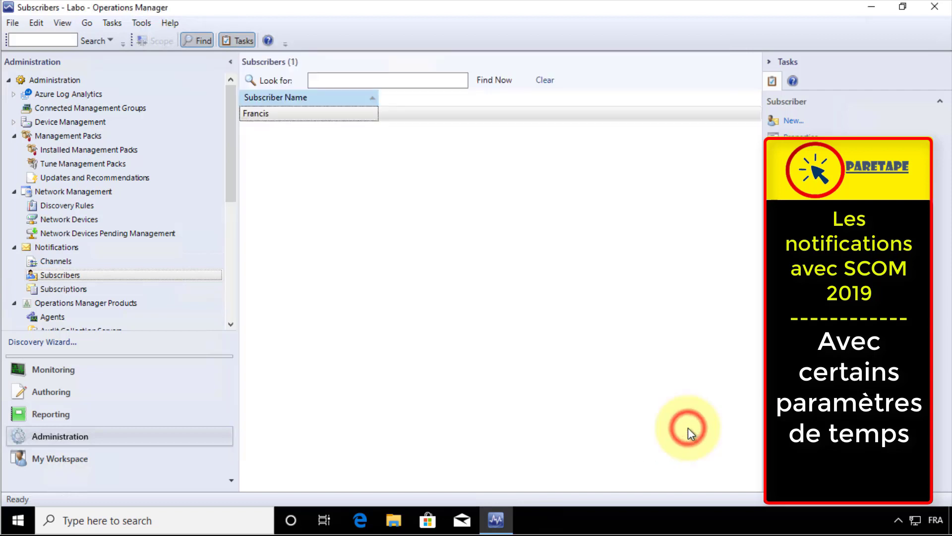
pyautogui.click(547, 350)
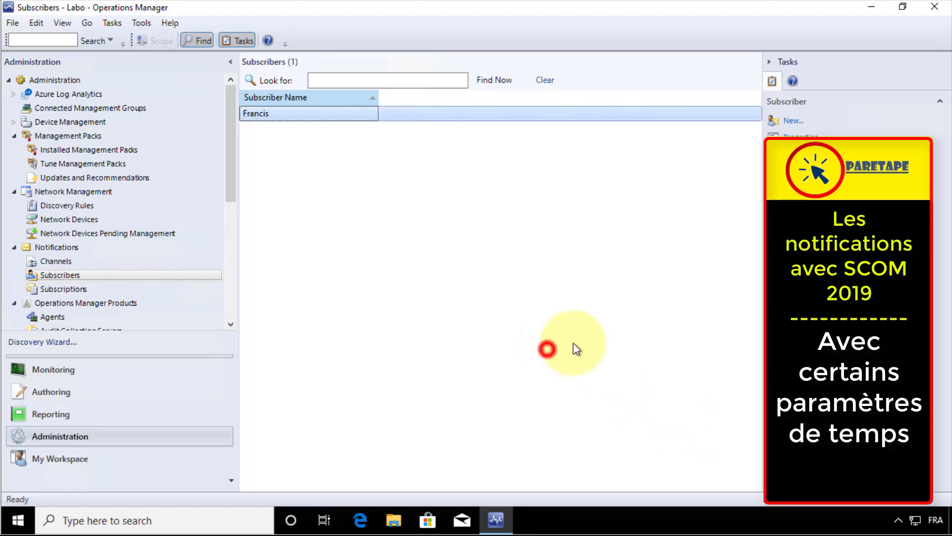
# Start a new subscriber named Boss
pyautogui.click(793, 121)
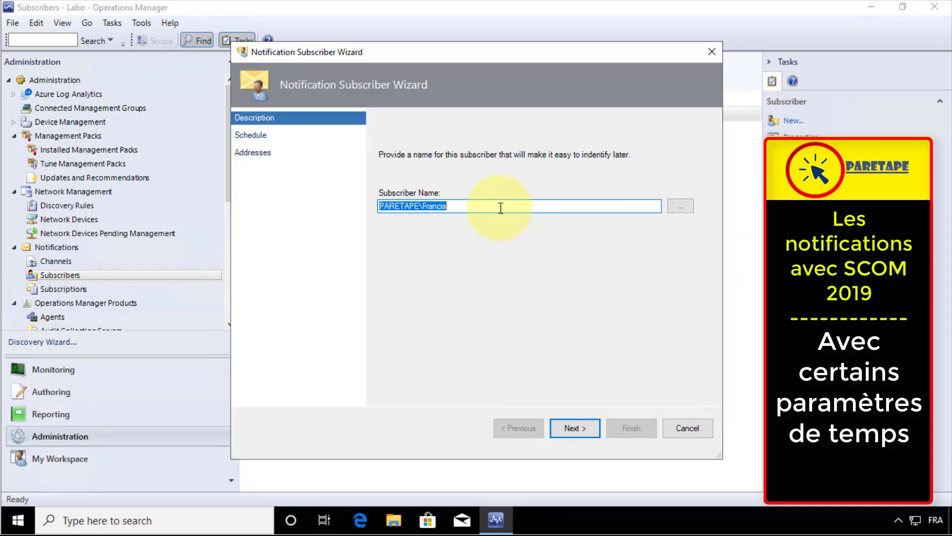
pyautogui.write('Boss')
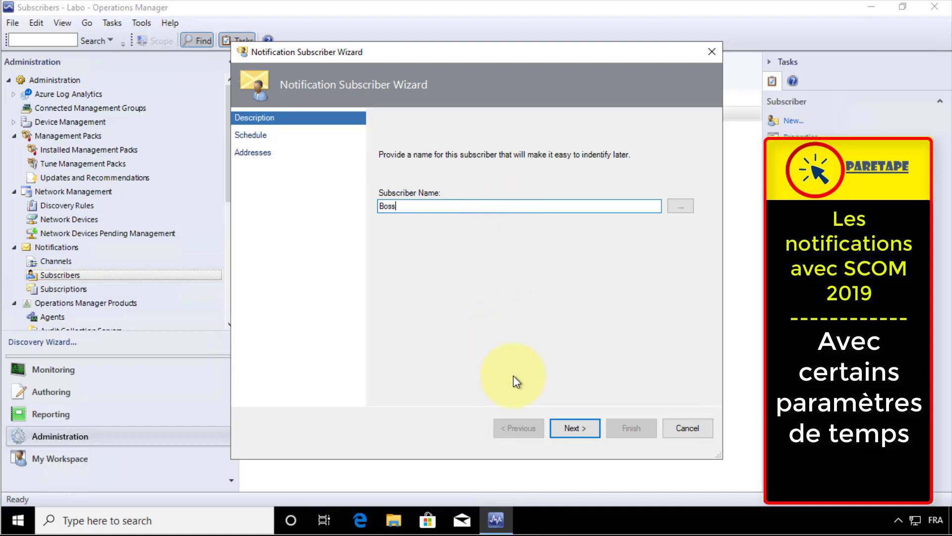
pyautogui.click(575, 427)
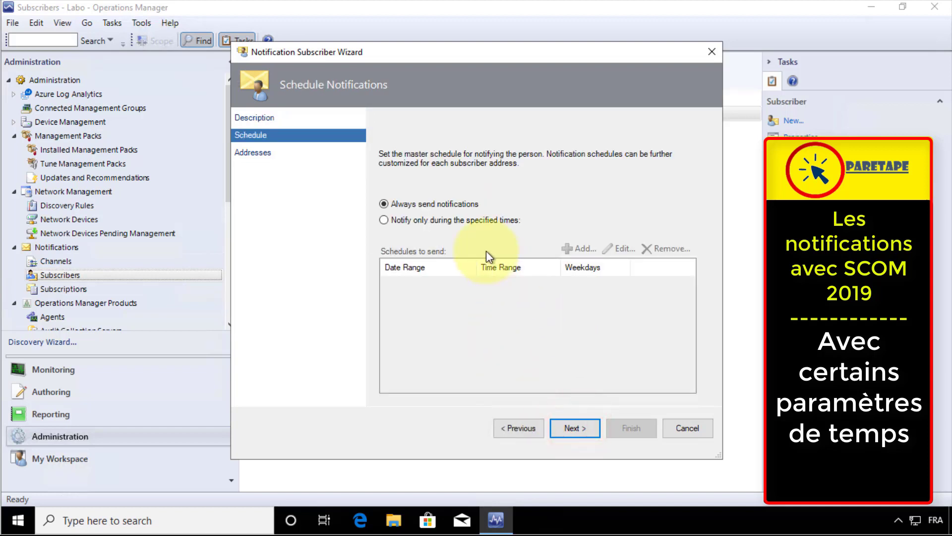
# Restrict Boss's notifications to all day, Monday through Friday
pyautogui.click(440, 219)
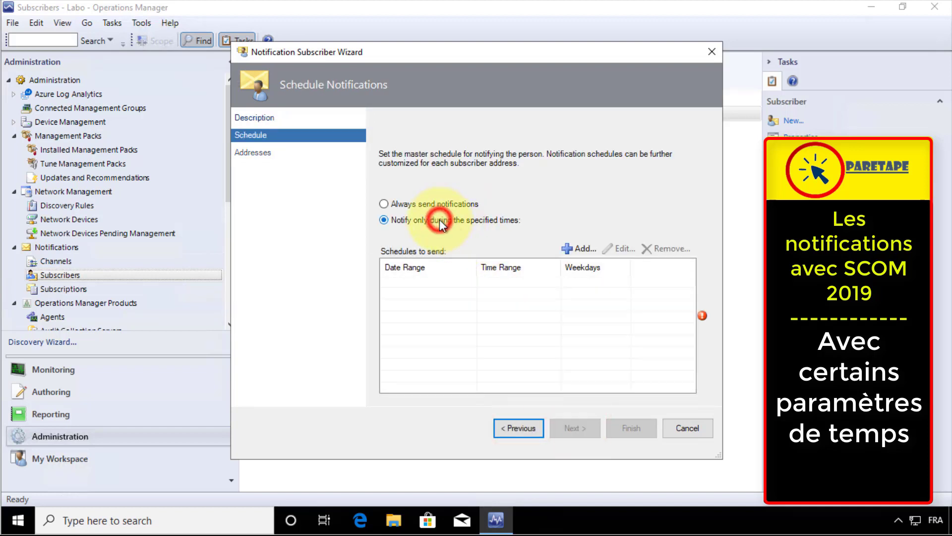
pyautogui.click(585, 247)
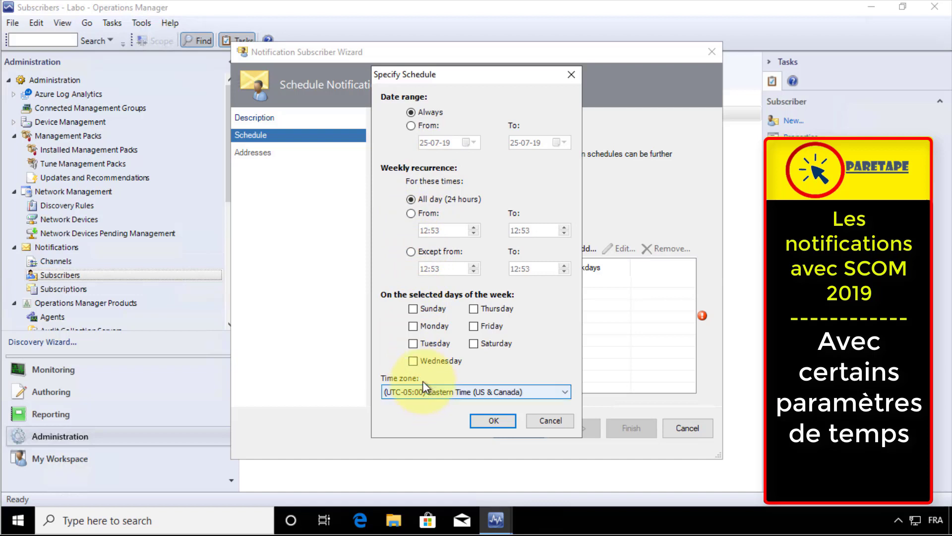
pyautogui.click(413, 326)
pyautogui.click(412, 343)
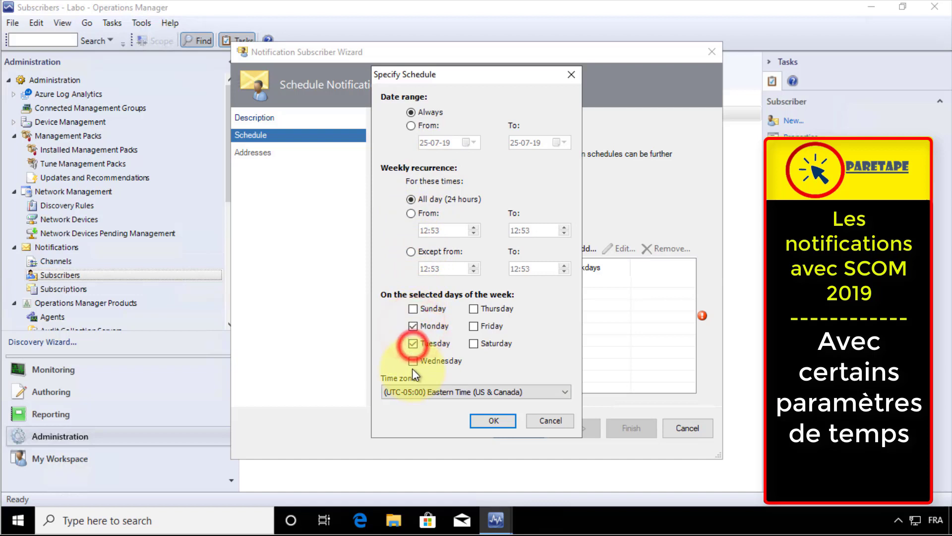
pyautogui.click(412, 361)
pyautogui.click(474, 308)
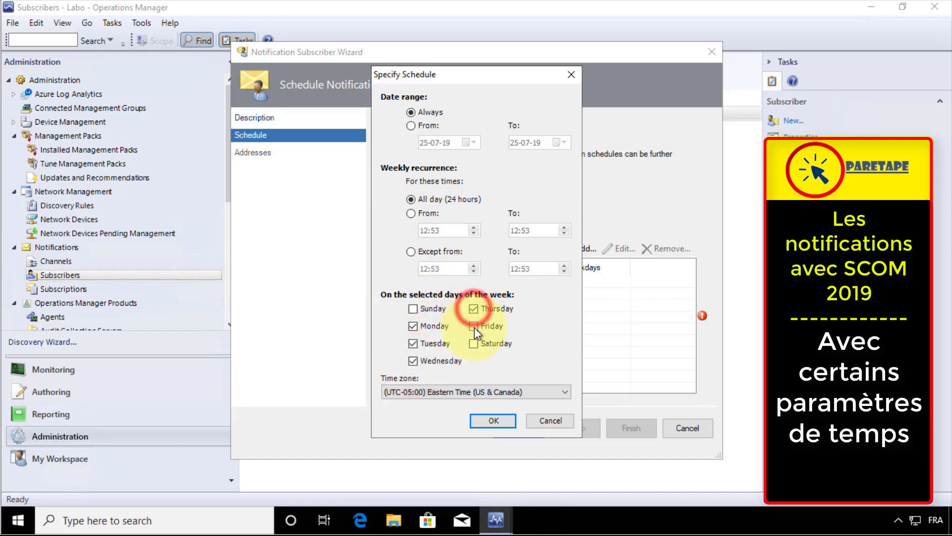
pyautogui.click(473, 326)
pyautogui.click(501, 424)
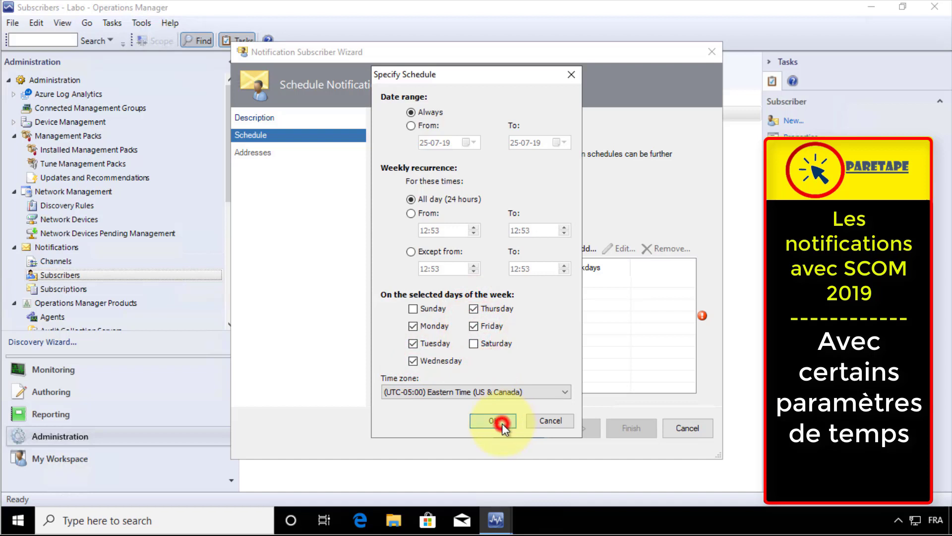
pyautogui.click(576, 429)
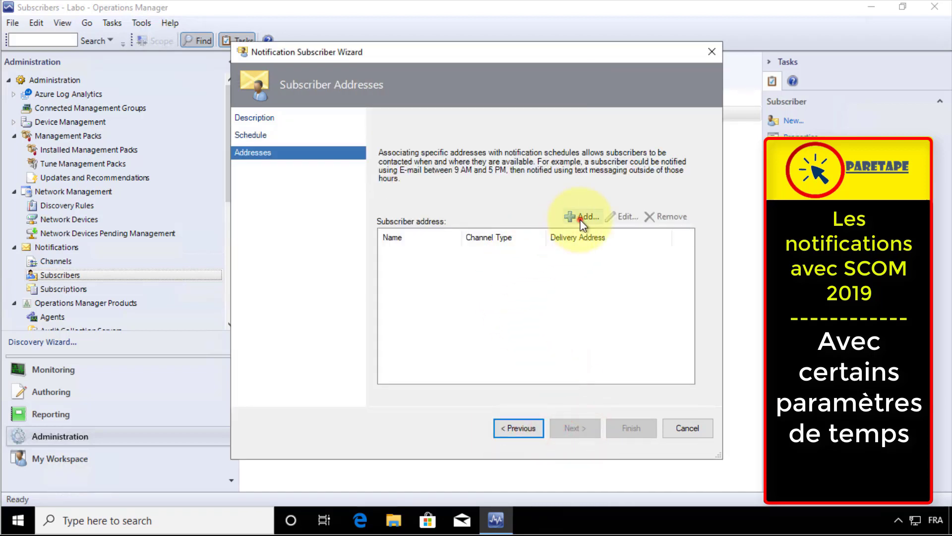
# Add an address for Boss, named after Boss's paretape.com e-mail address
pyautogui.click(579, 218)
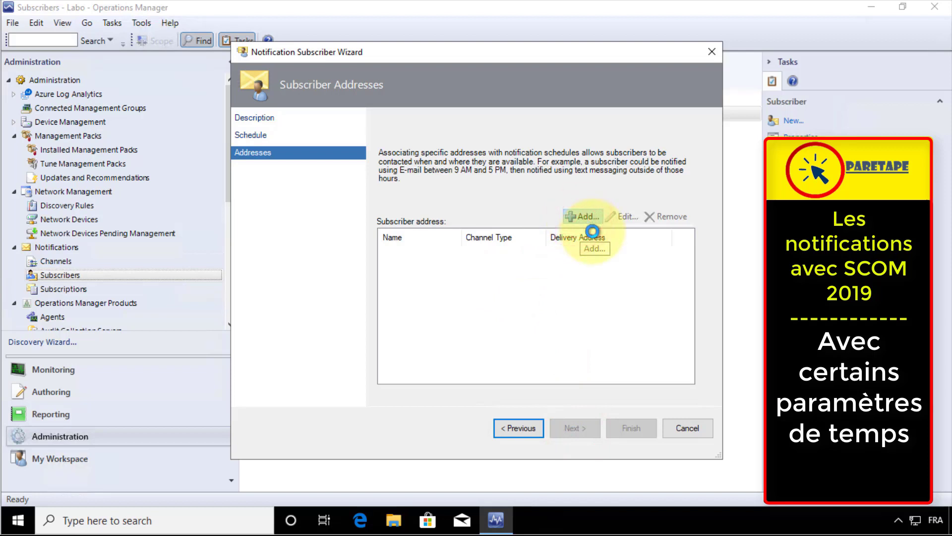
pyautogui.click(440, 201)
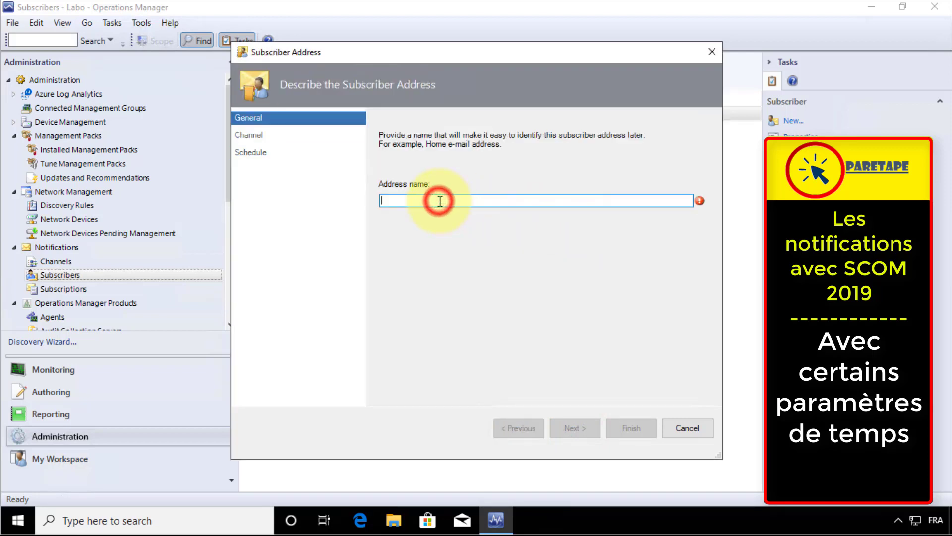
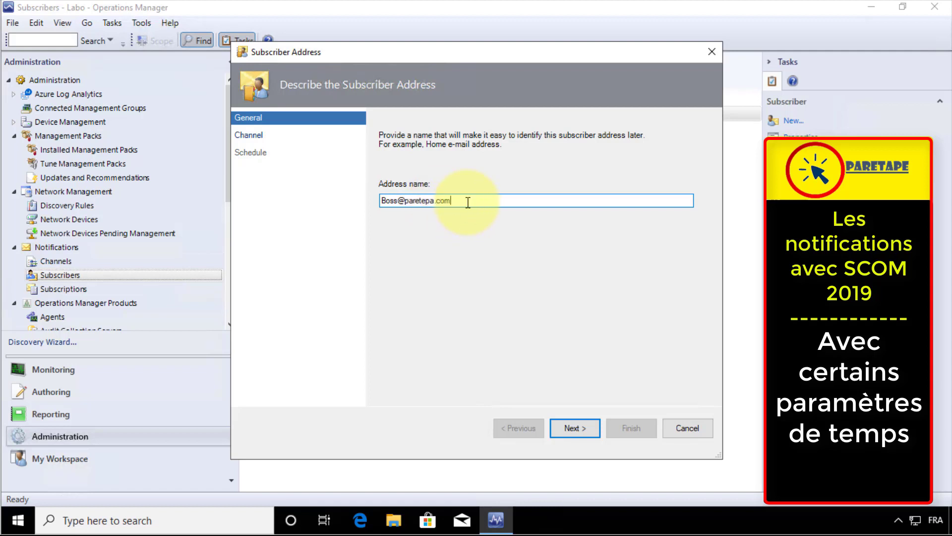
pyautogui.moveTo(463, 200); pyautogui.dragTo(411, 211)
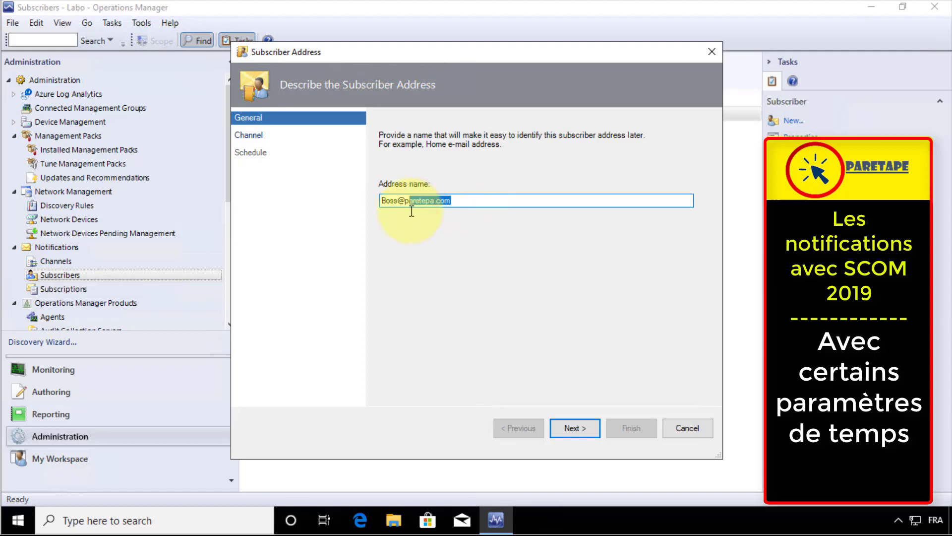
pyautogui.write('aretape.com')
pyautogui.click(575, 427)
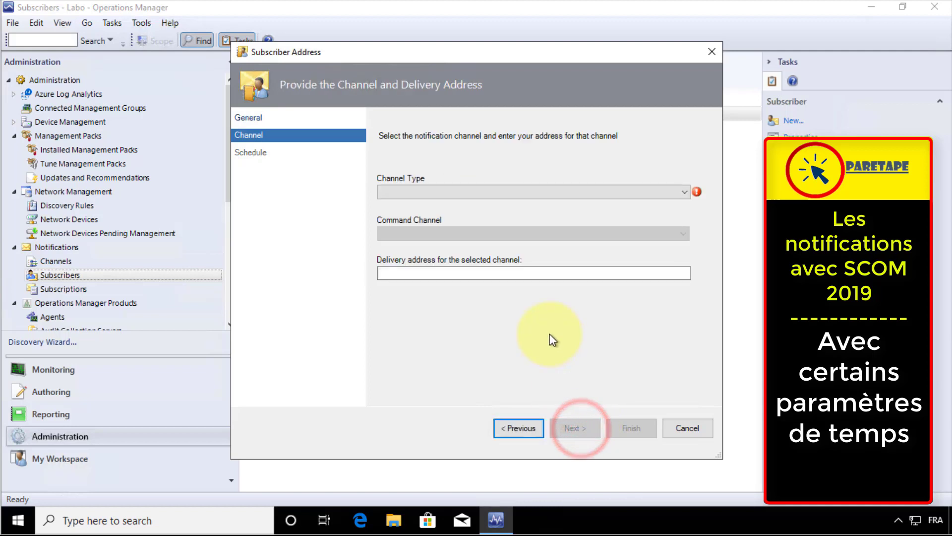
# Enter Boss's delivery e-mail with the E-Mail (SMTP) channel, then save Boss
pyautogui.click(420, 274)
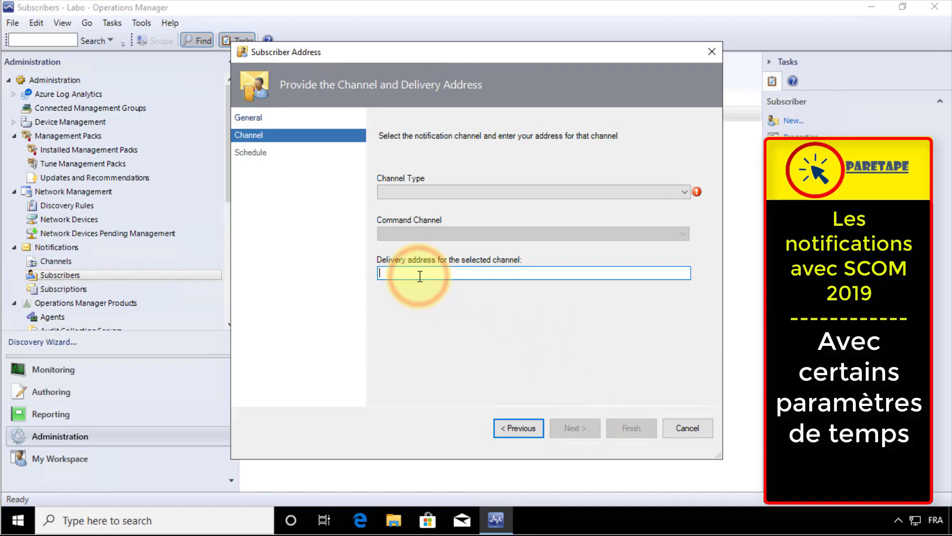
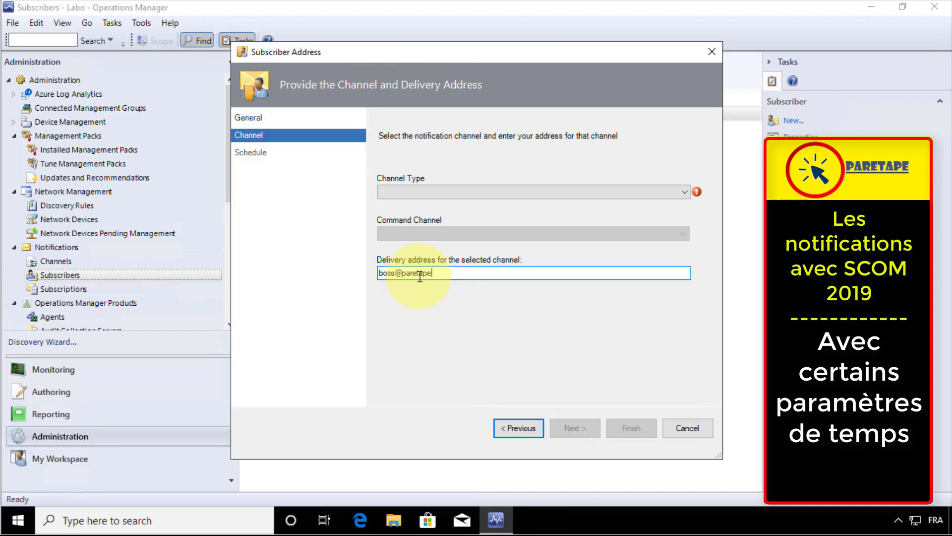
pyautogui.click(463, 192)
pyautogui.click(451, 203)
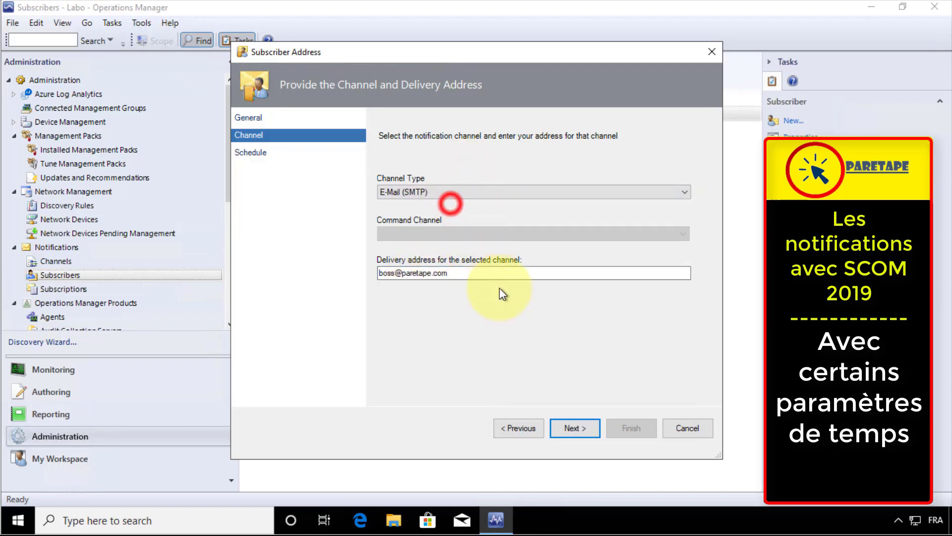
pyautogui.click(575, 427)
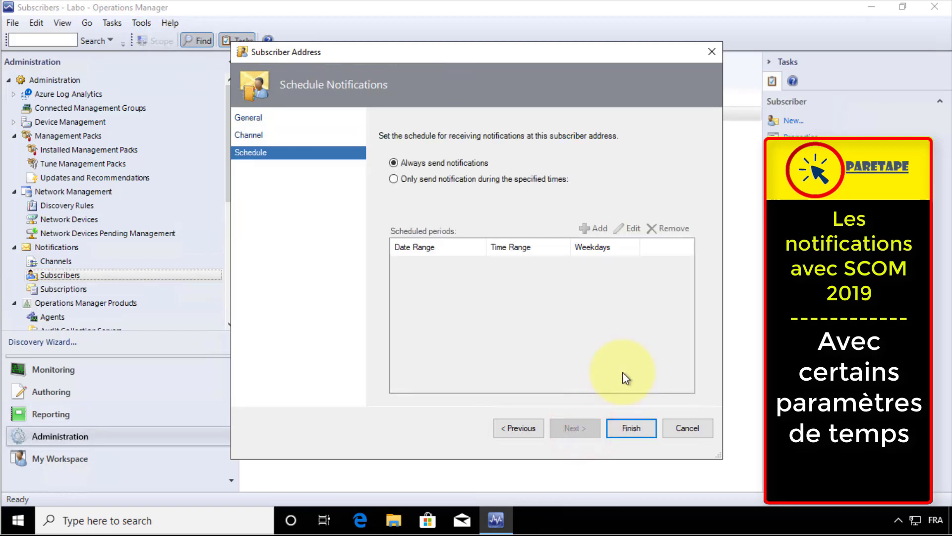
pyautogui.click(634, 429)
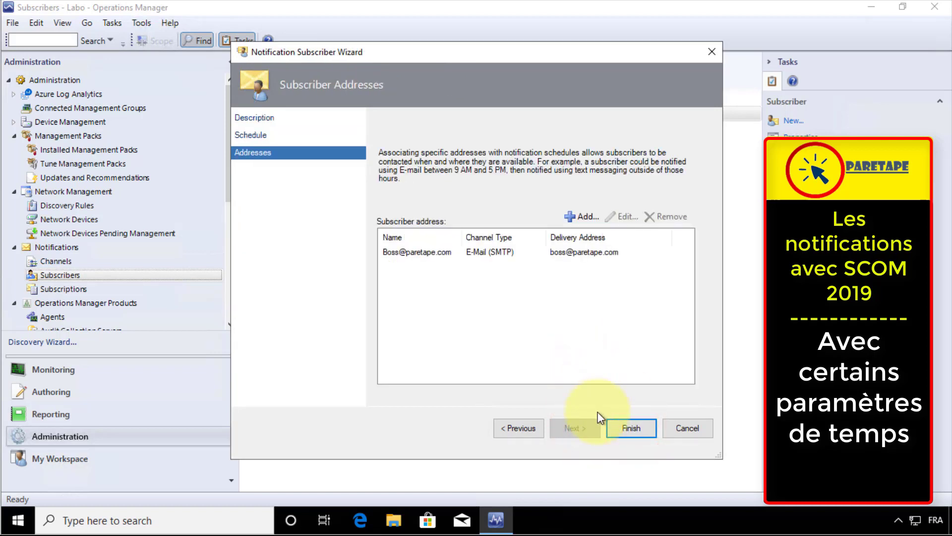
pyautogui.click(629, 432)
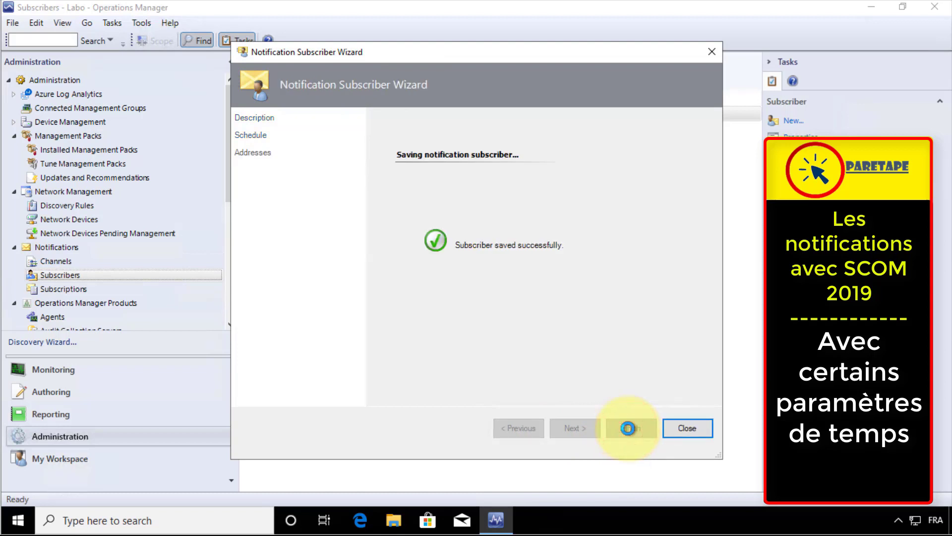
pyautogui.click(694, 425)
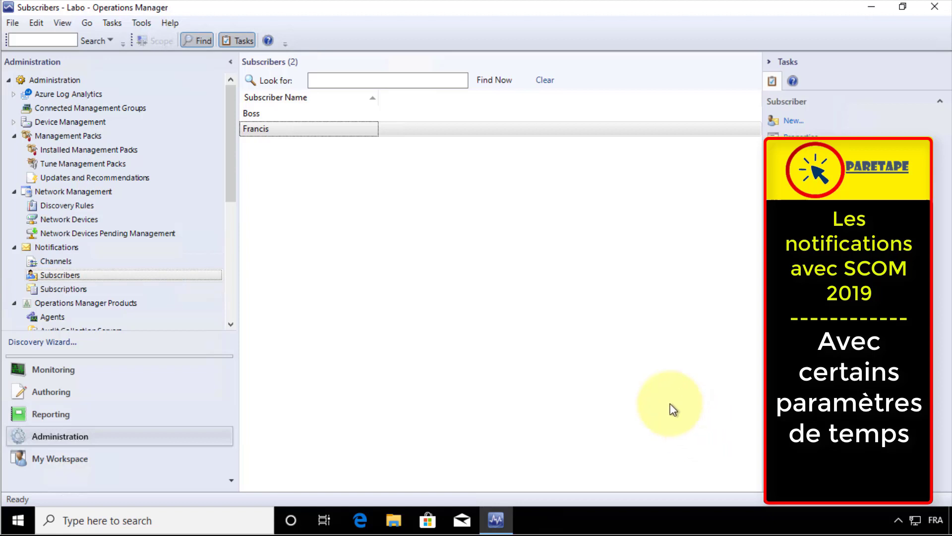
# From the Subscriptions list, start a new notification subscription named 'Windows 10'
pyautogui.click(57, 288)
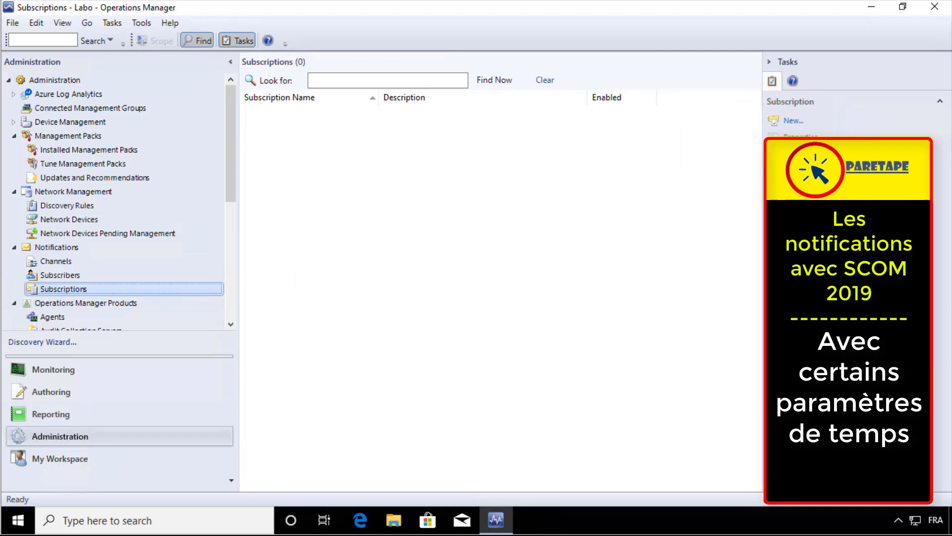
pyautogui.click(76, 289)
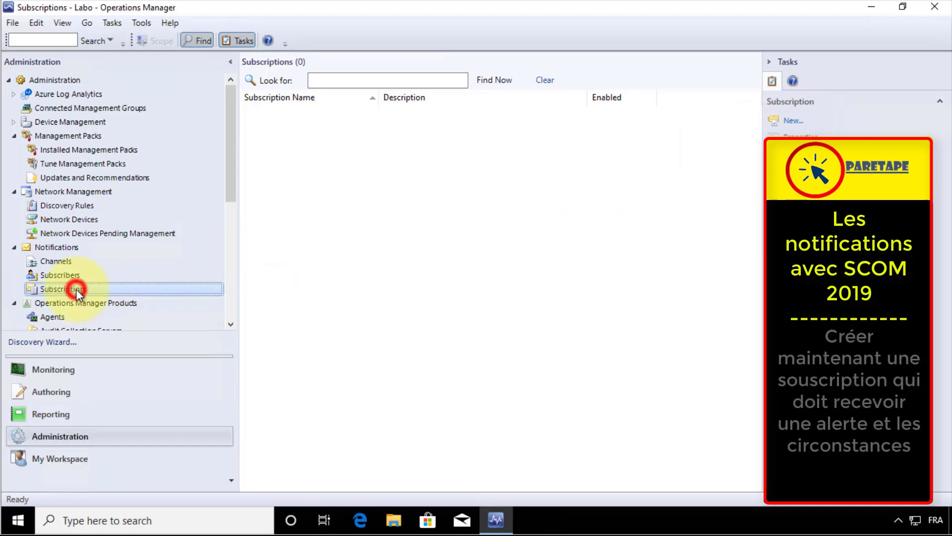
pyautogui.click(792, 120)
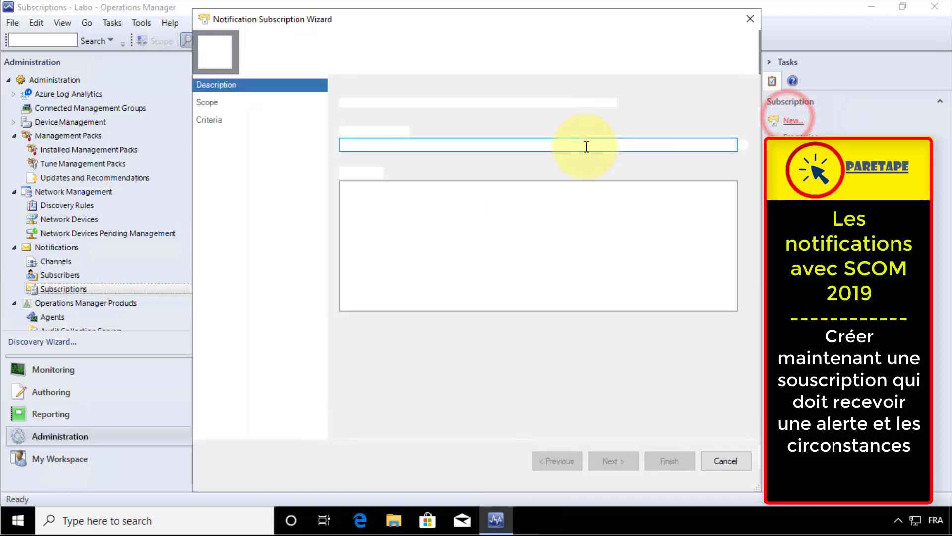
pyautogui.click(404, 145)
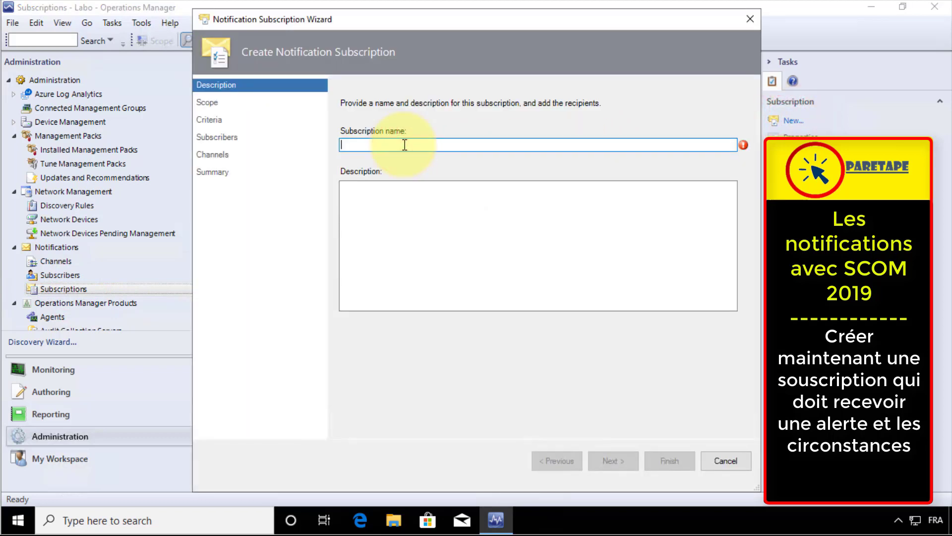
pyautogui.write('Windows 10')
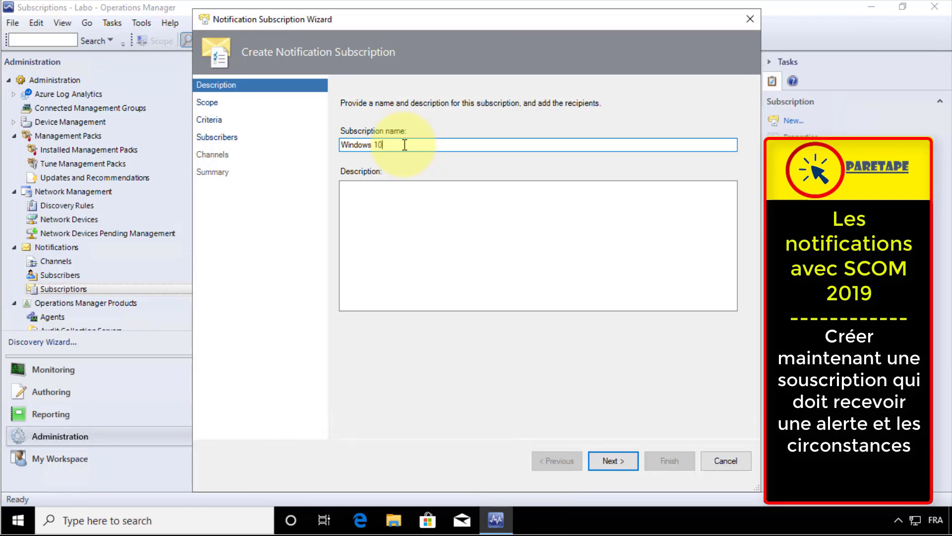
pyautogui.click(617, 461)
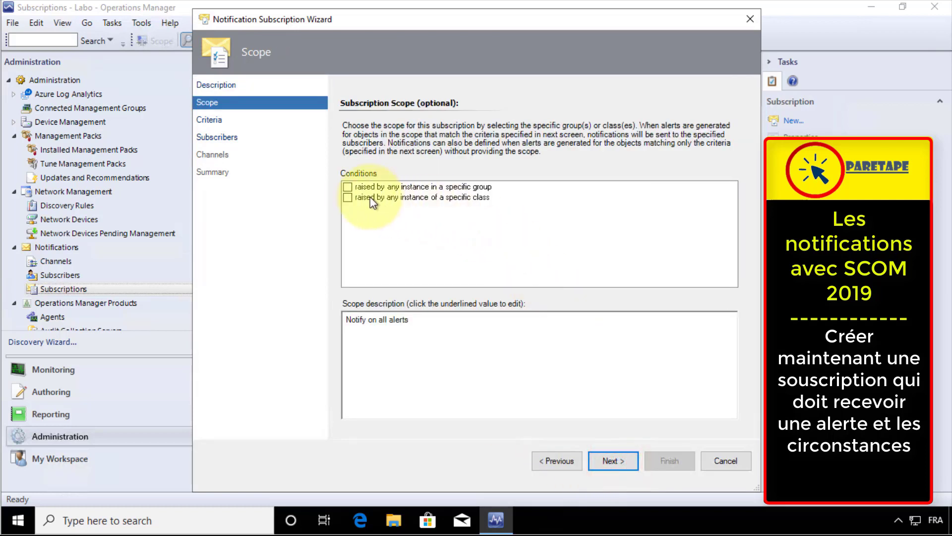
# Limit the subscription to alerts from the Client Monitoring Data Group in Client Monitoring Library
pyautogui.click(347, 186)
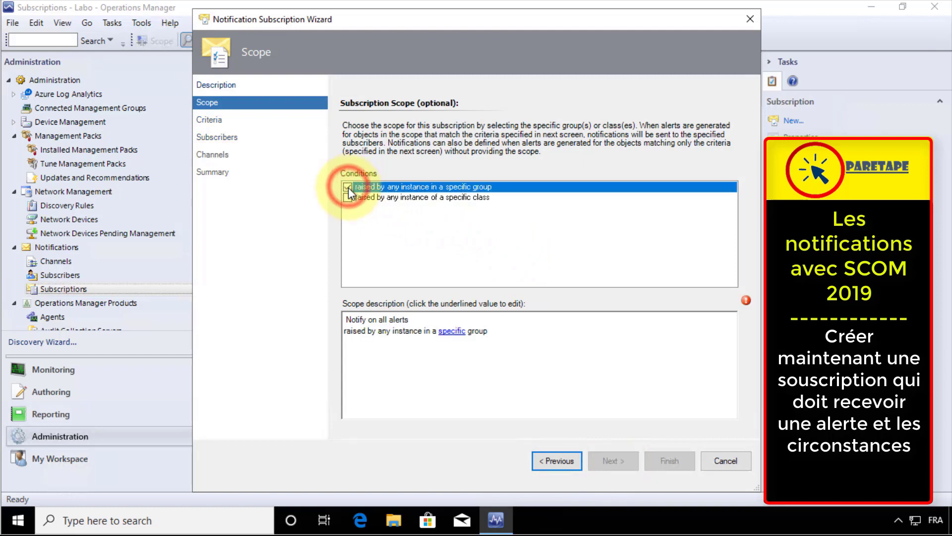
pyautogui.click(449, 332)
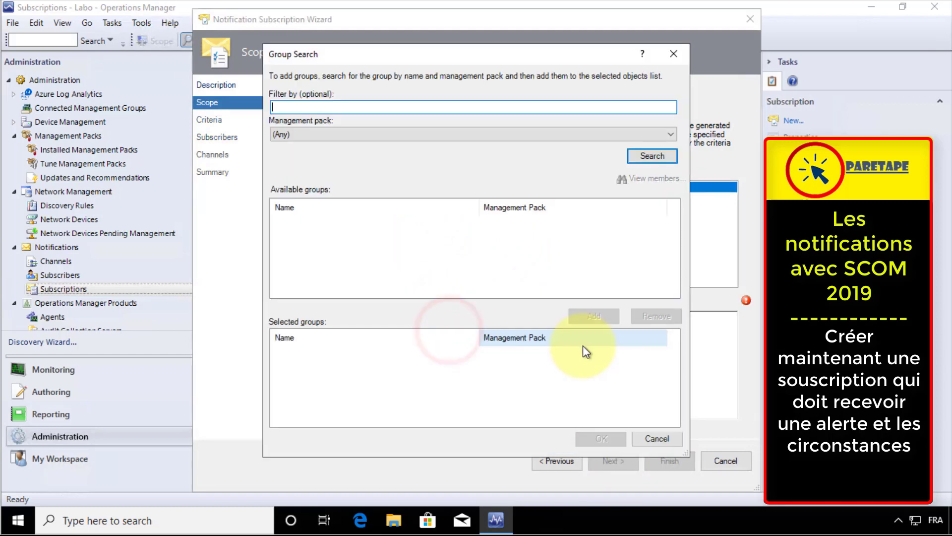
pyautogui.click(644, 132)
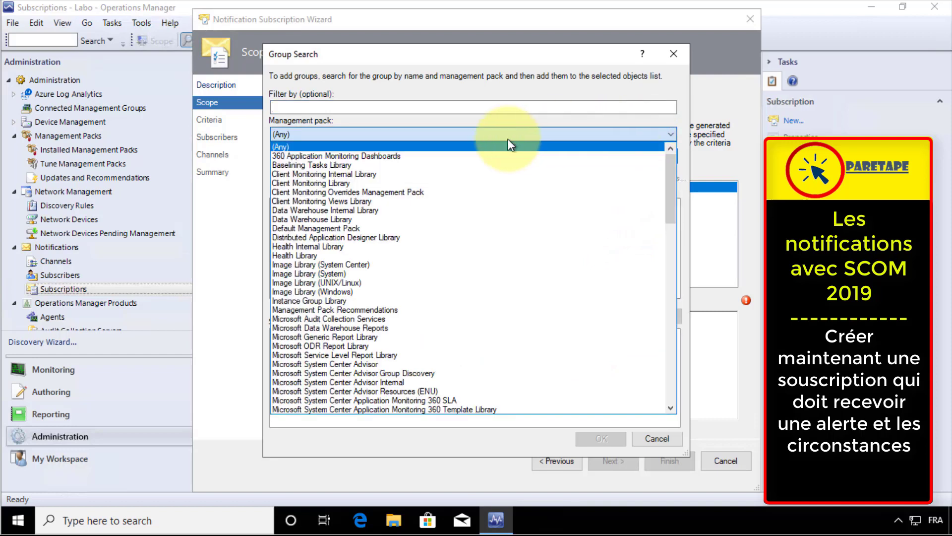
pyautogui.click(358, 182)
pyautogui.click(652, 156)
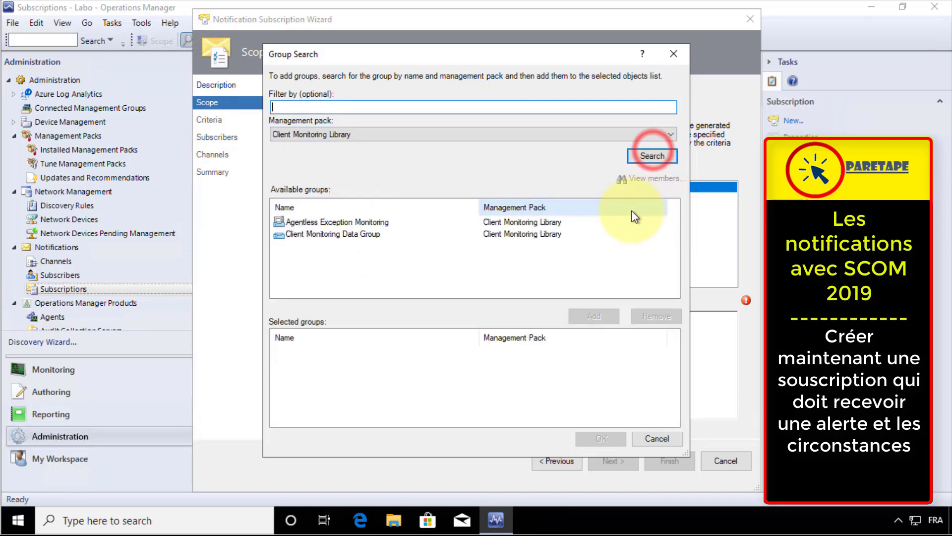
pyautogui.click(340, 233)
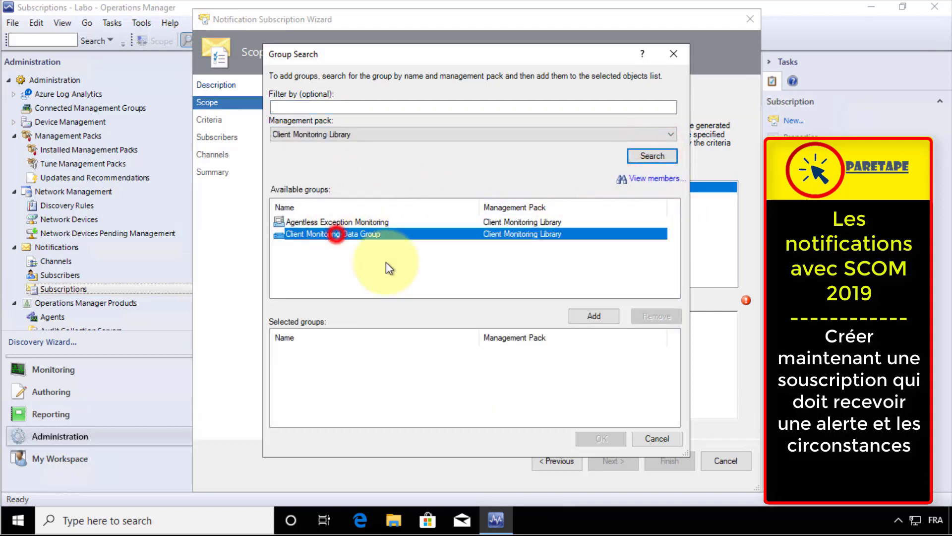
pyautogui.click(595, 312)
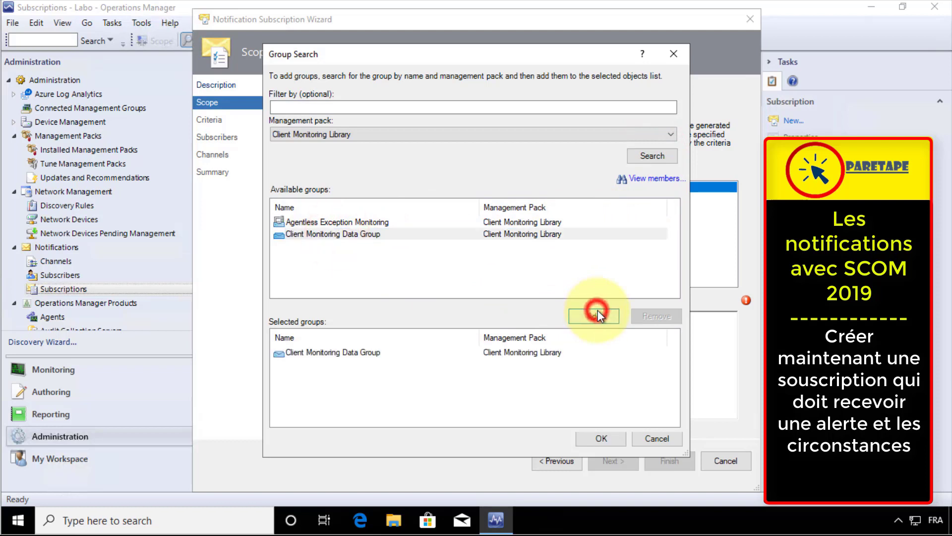
pyautogui.click(601, 438)
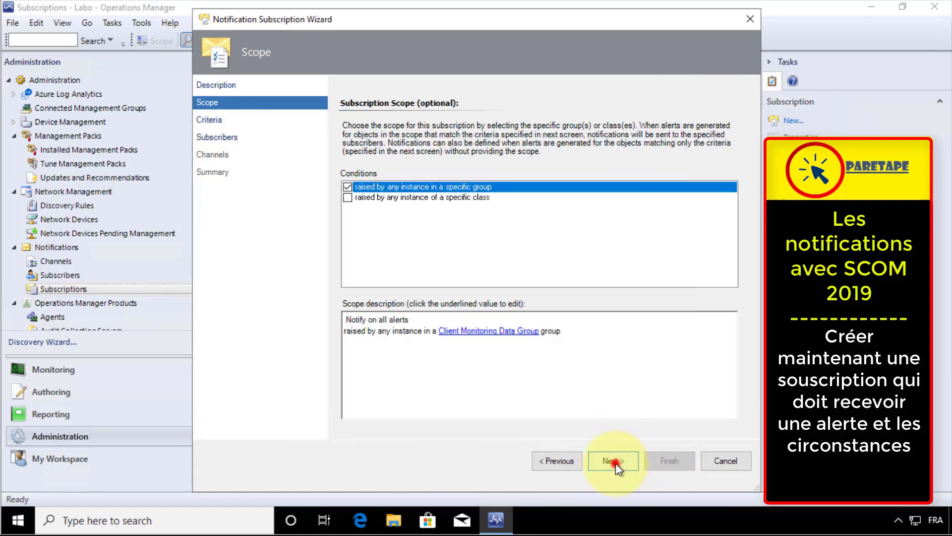
pyautogui.click(614, 461)
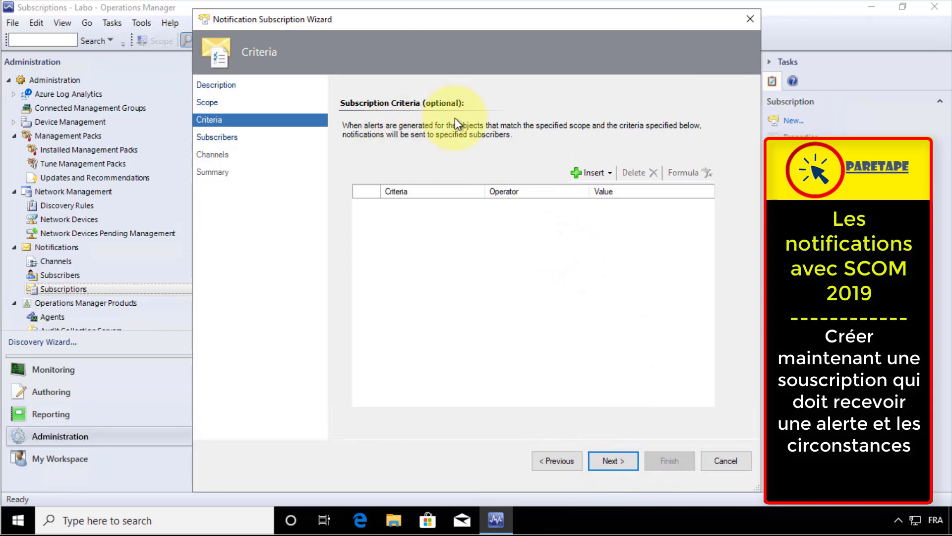
# Leave the criteria unchanged and add both existing e-mail subscribers as recipients
pyautogui.click(614, 462)
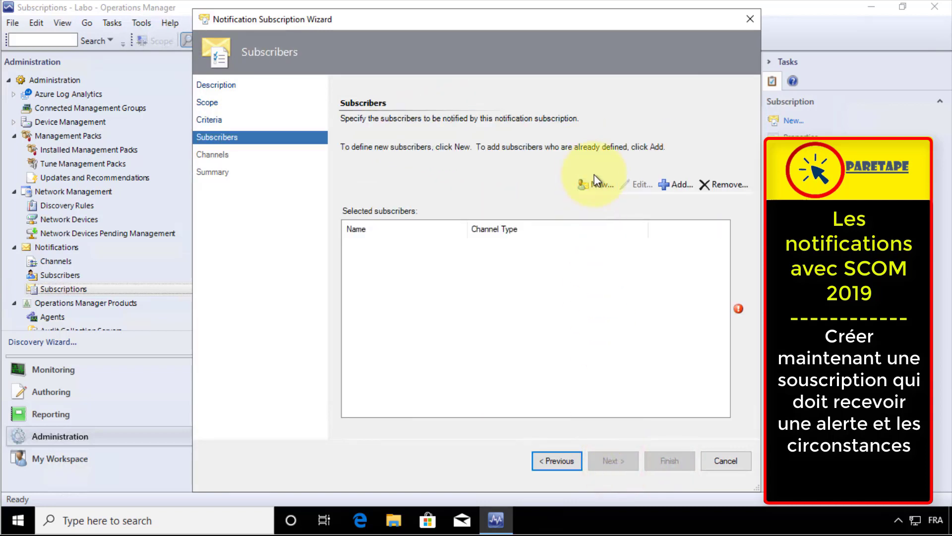
pyautogui.click(682, 182)
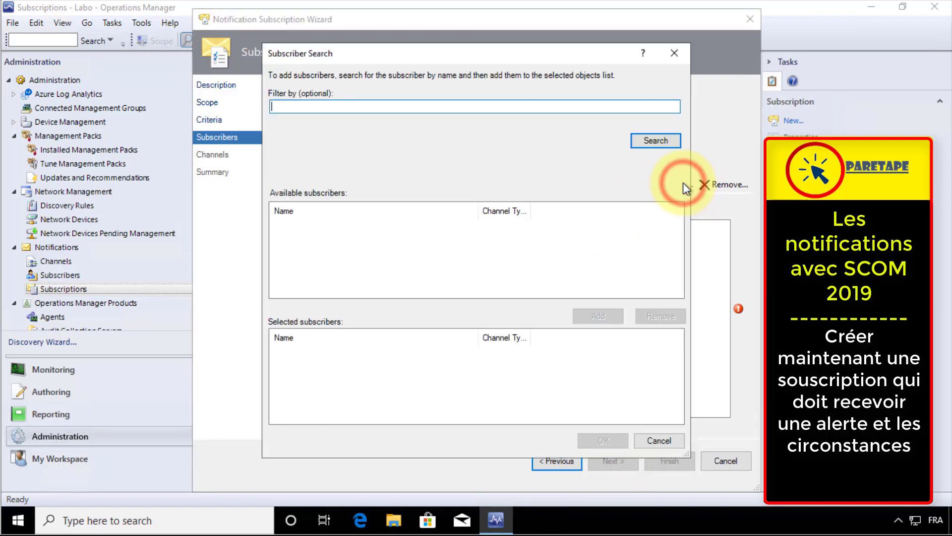
pyautogui.click(666, 139)
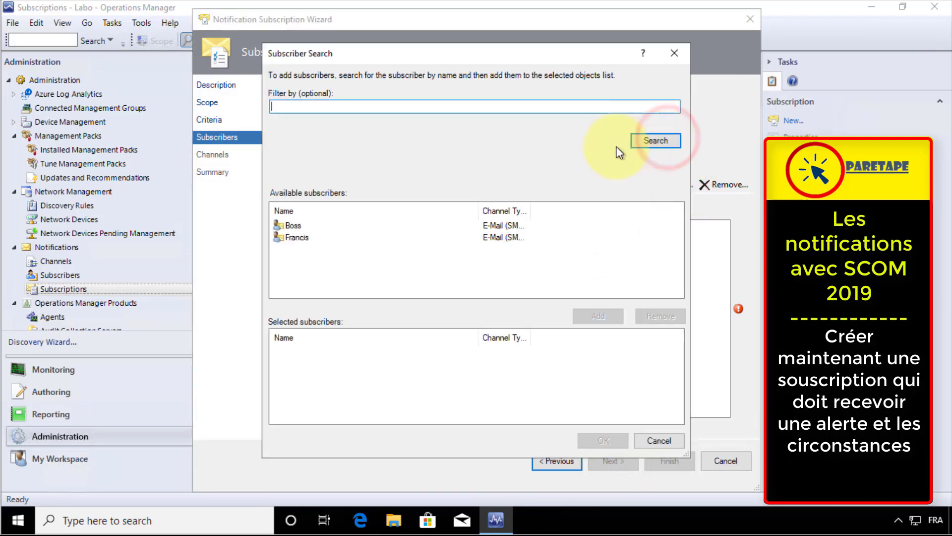
pyautogui.click(294, 238)
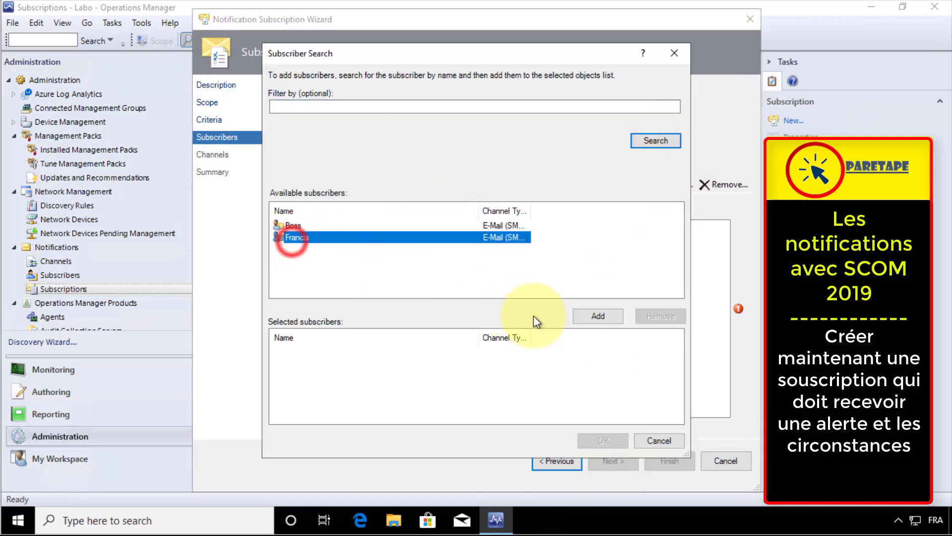
pyautogui.click(599, 317)
pyautogui.click(288, 223)
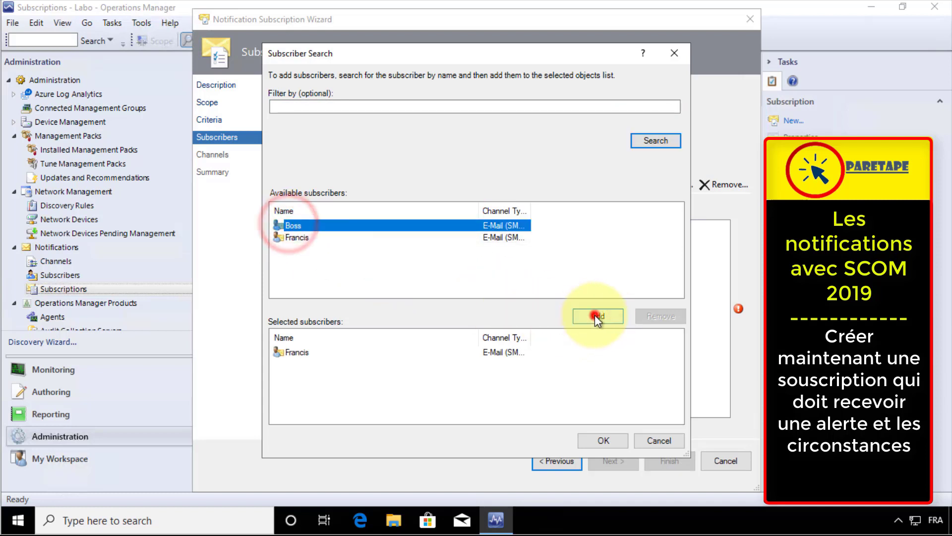
pyautogui.click(598, 315)
pyautogui.click(603, 440)
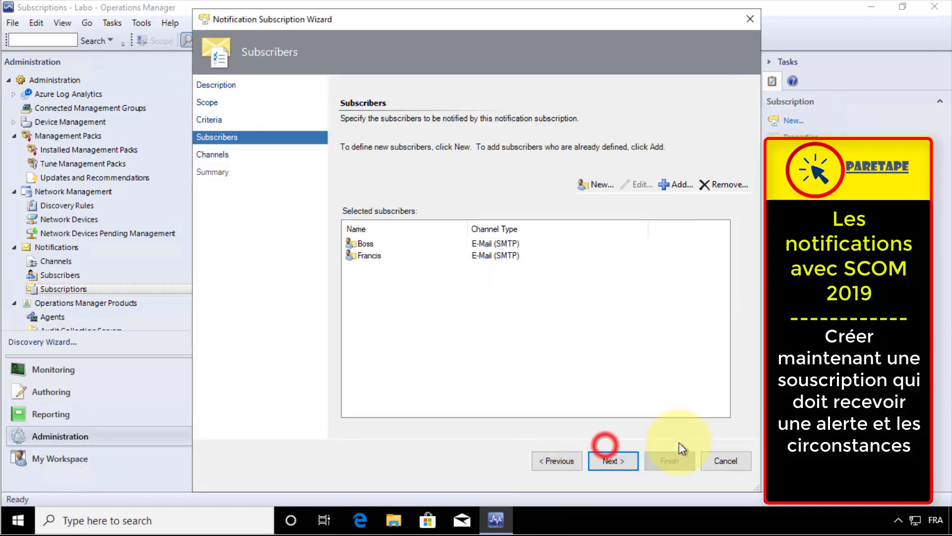
pyautogui.click(610, 461)
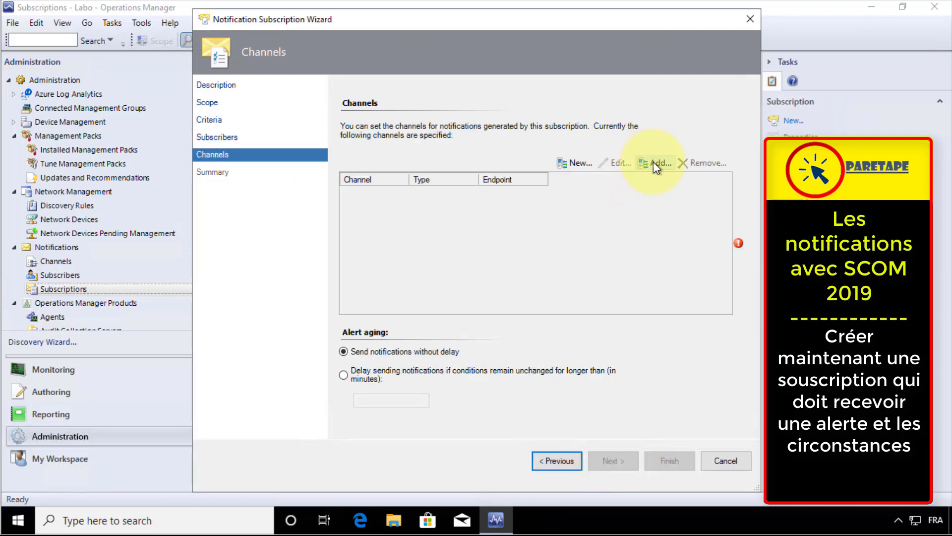
# Add the Exchange e-mail channel to the Windows 10 subscription
pyautogui.click(654, 163)
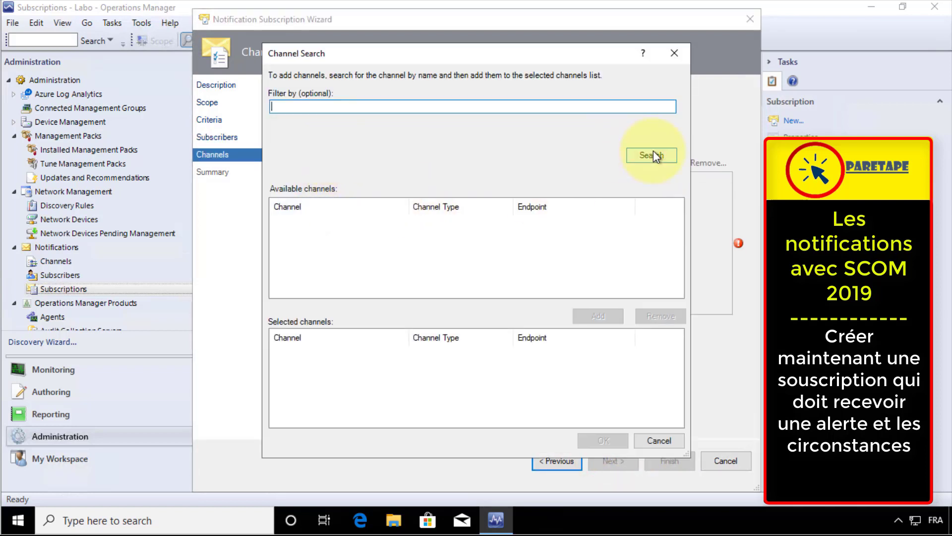
pyautogui.click(652, 155)
pyautogui.click(307, 221)
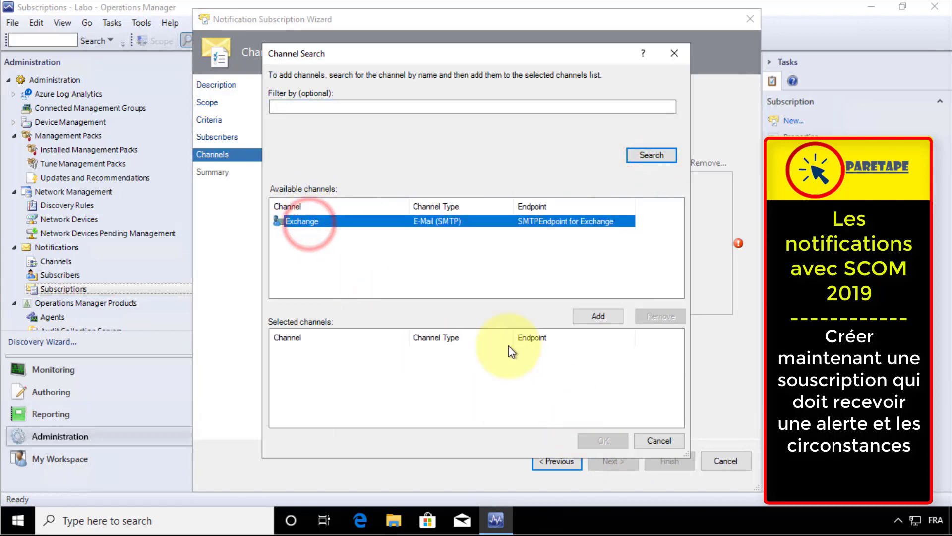
pyautogui.click(601, 315)
pyautogui.click(603, 440)
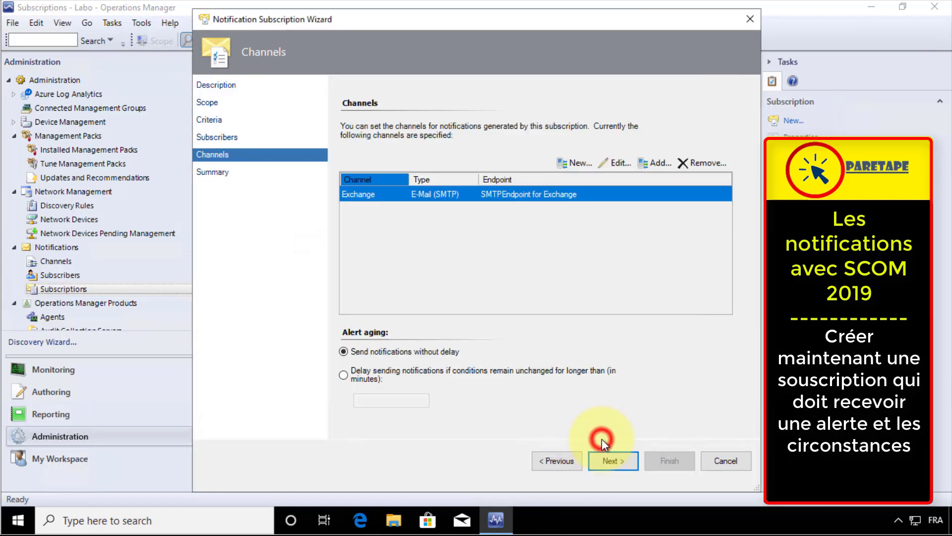
# Delay notifications by 10 minutes, then finish and save the enabled subscription
pyautogui.click(343, 375)
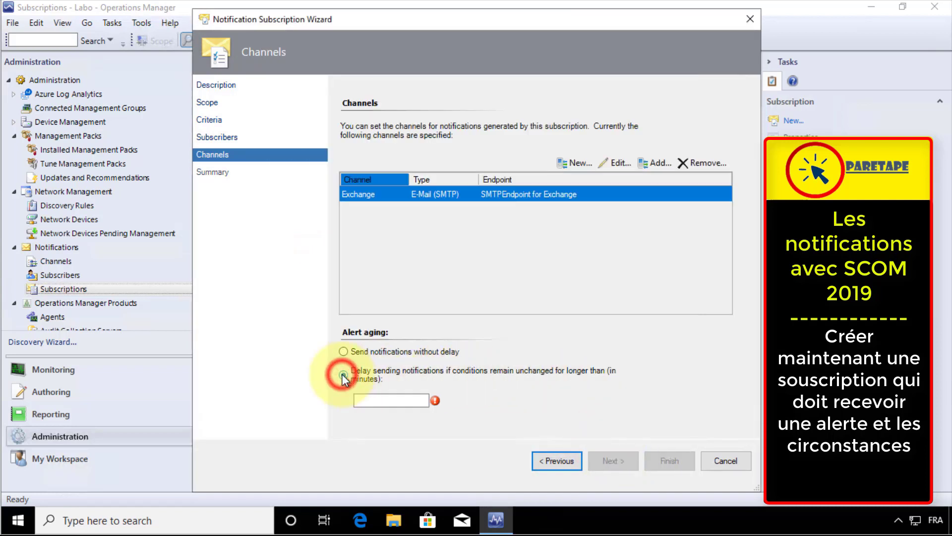
pyautogui.click(398, 402)
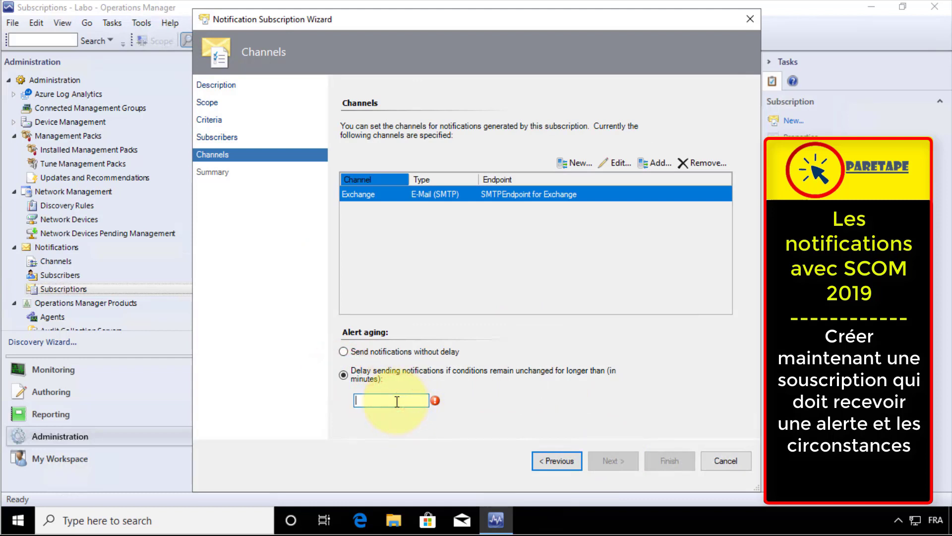
pyautogui.write('10')
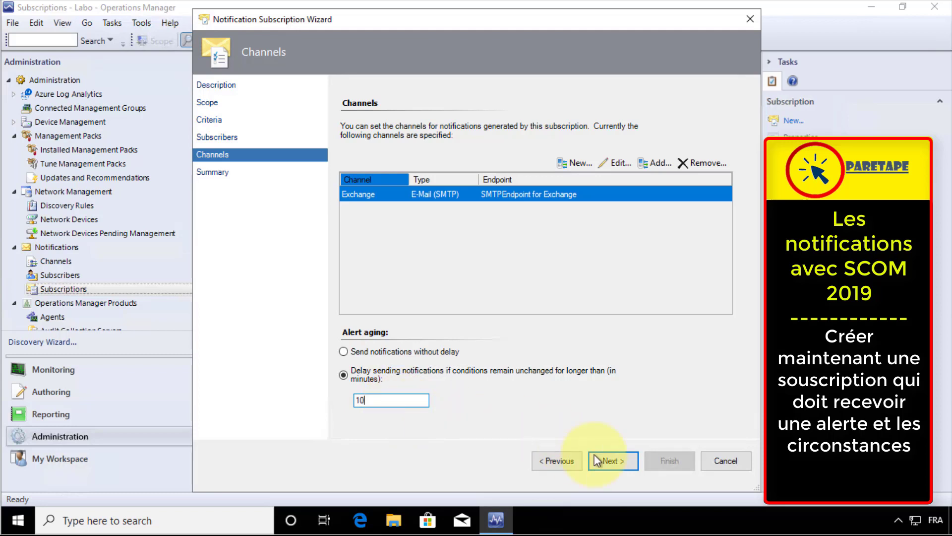
pyautogui.click(629, 460)
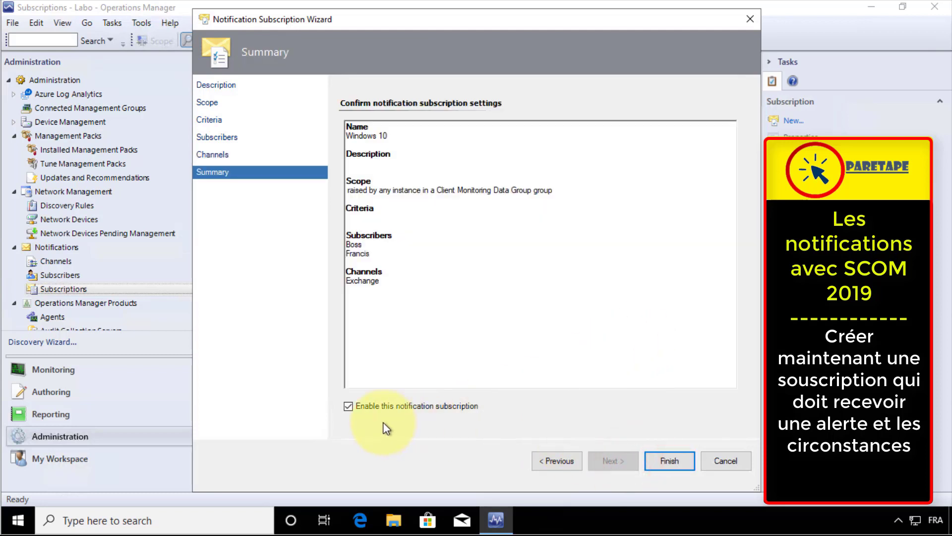
pyautogui.click(670, 460)
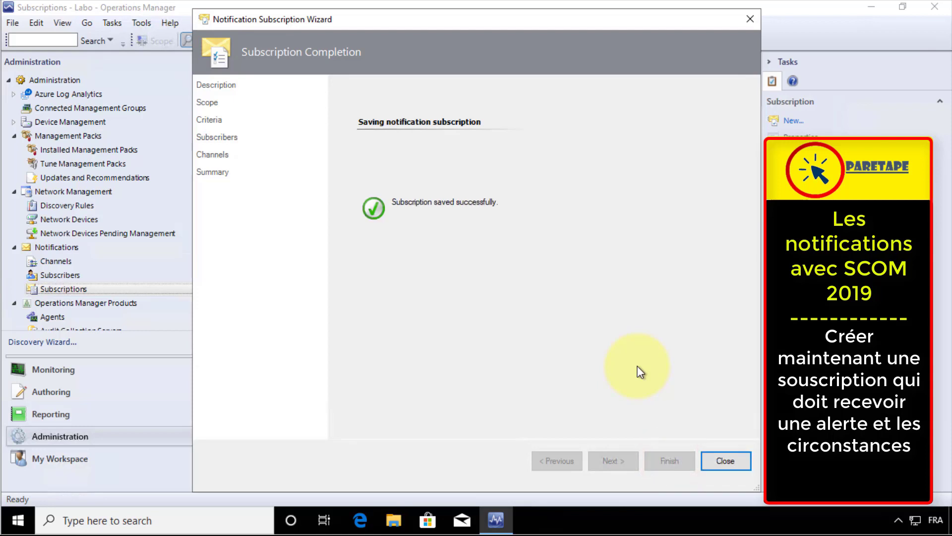
pyautogui.click(729, 462)
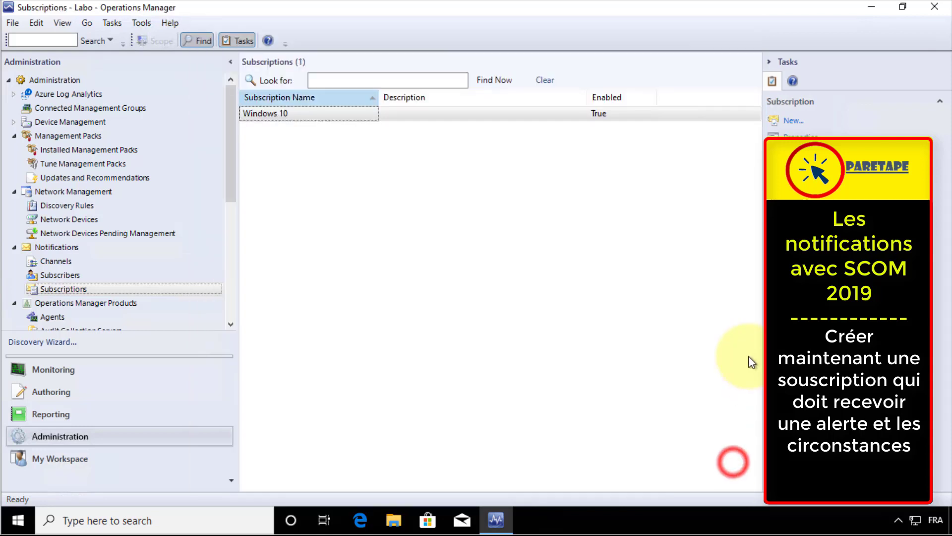
pyautogui.click(578, 370)
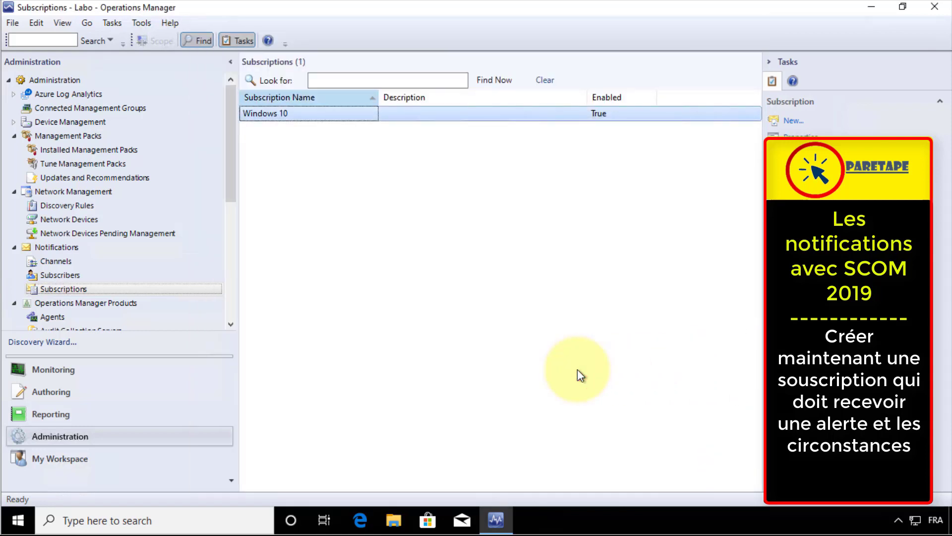